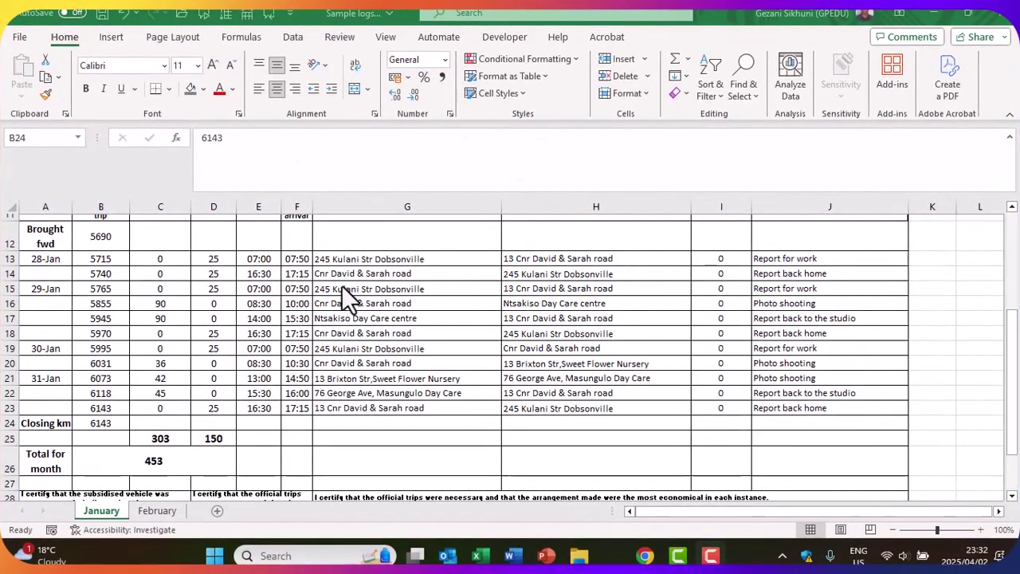
# Review the January log sheet, from the vehicle and employee details through the trip rows to the closing kilometres and monthly totals.
pyautogui.scroll(2, 356, 311)
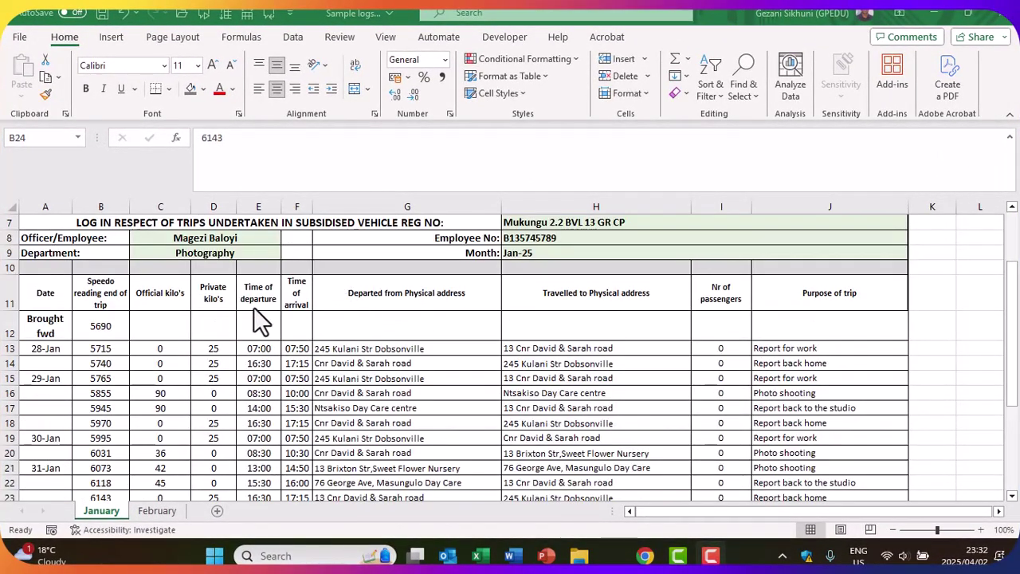
pyautogui.scroll(-1, 251, 366)
pyautogui.scroll(1, 259, 371)
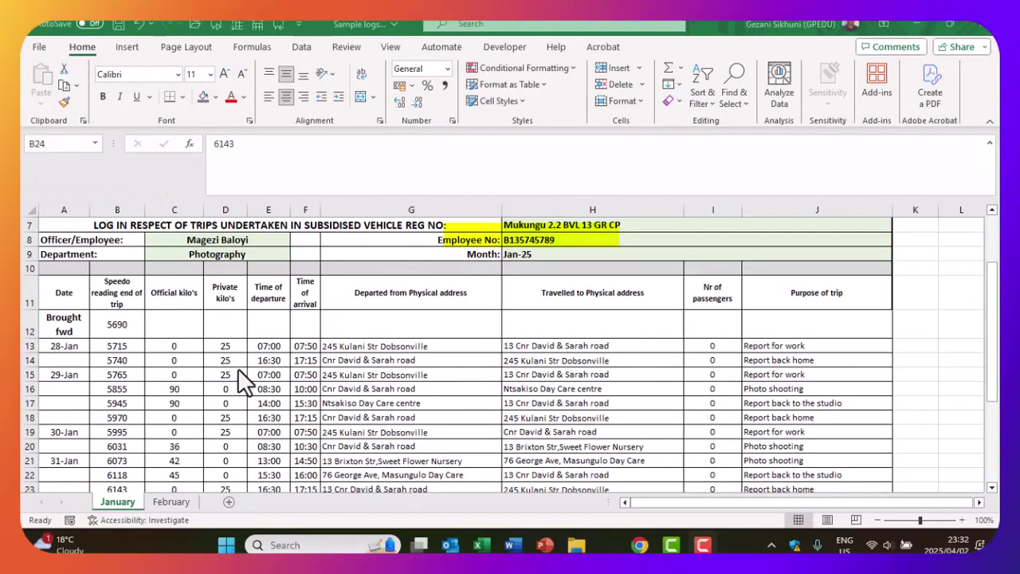
pyautogui.scroll(-5, 165, 363)
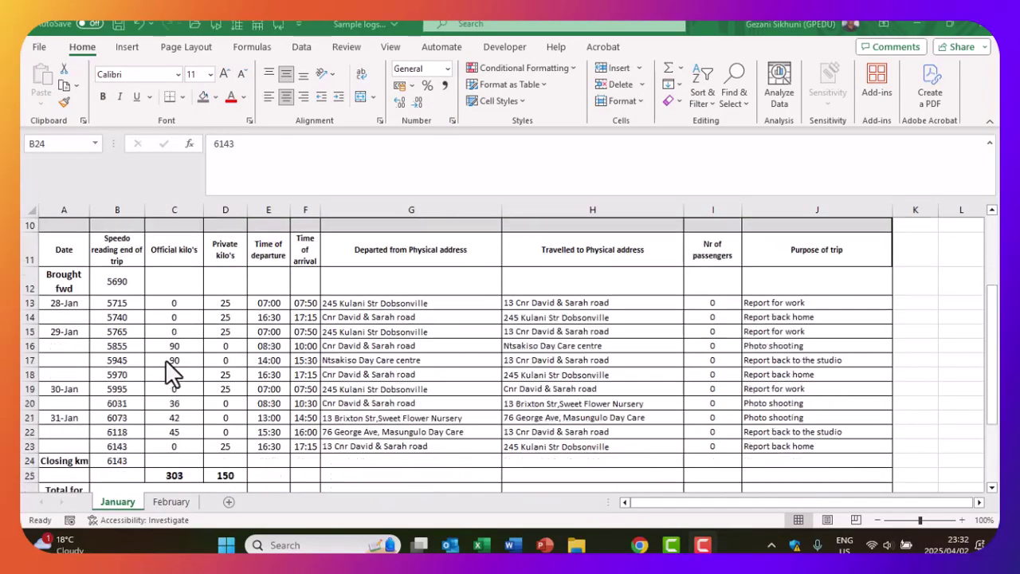
pyautogui.scroll(6, 176, 368)
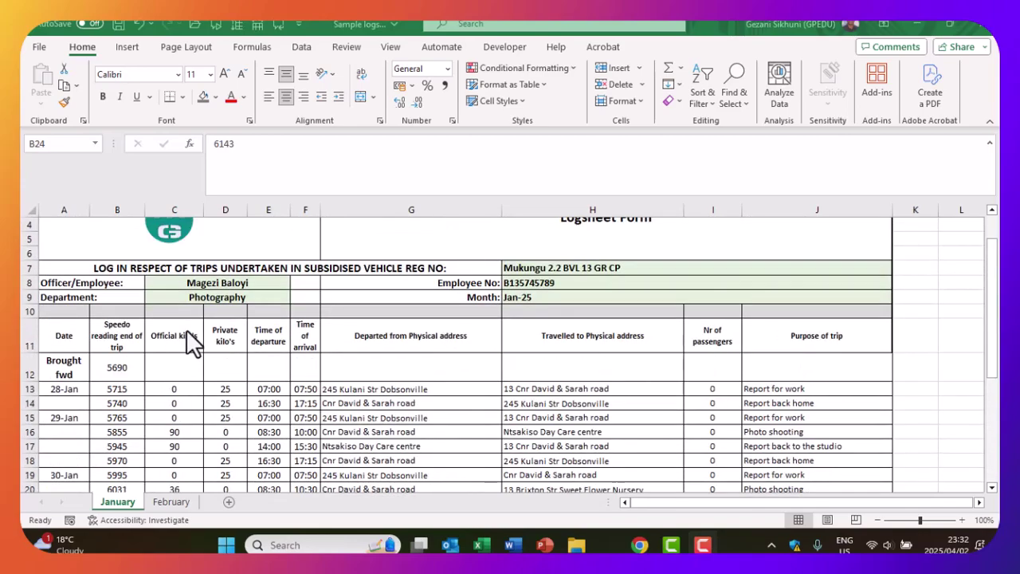
pyautogui.scroll(-2, 191, 342)
pyautogui.scroll(-1, 191, 342)
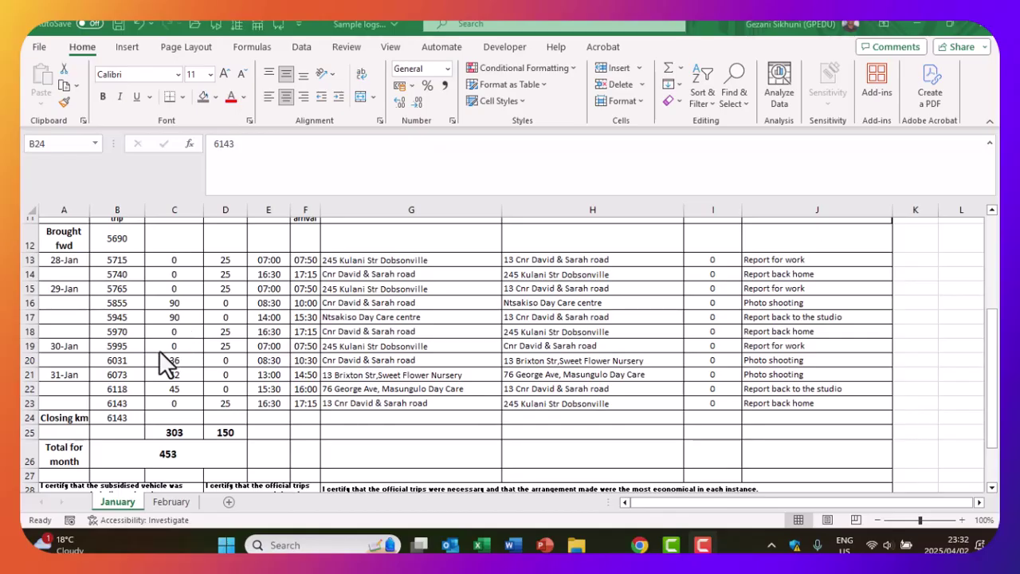
pyautogui.scroll(-1, 159, 350)
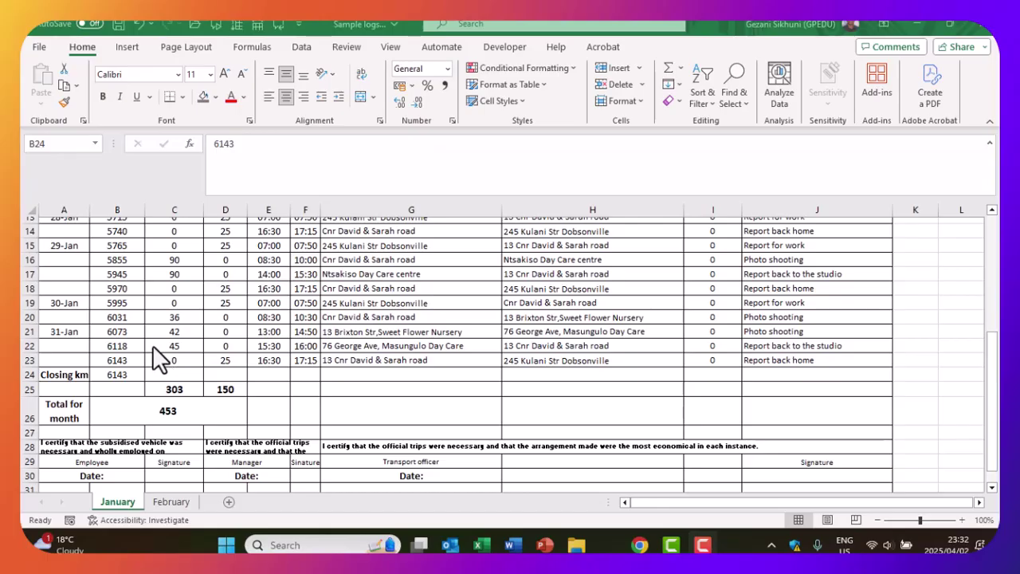
pyautogui.scroll(-1, 152, 351)
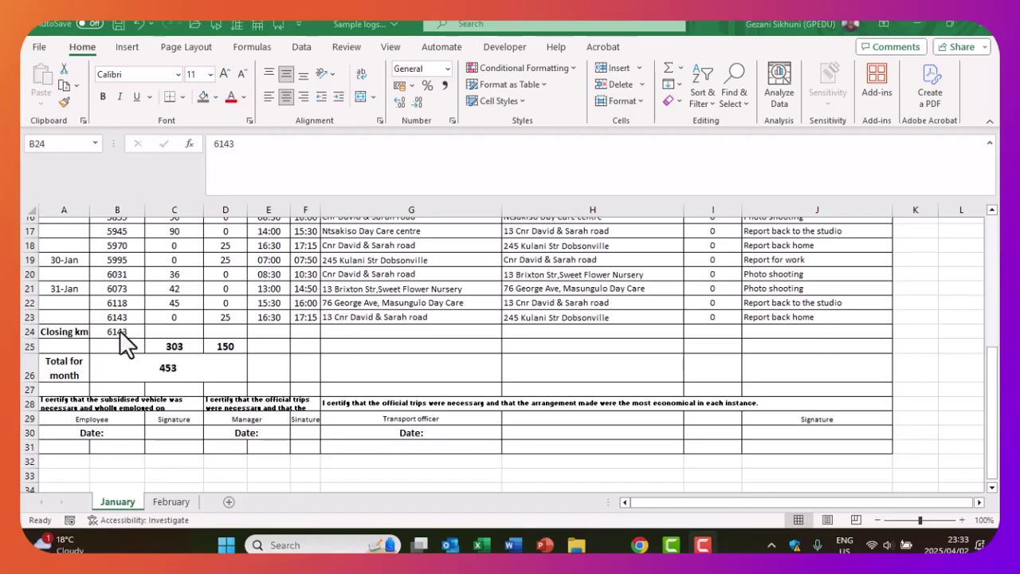
# Carry the January closing reading over to the February sheet by entering 6143 as the brought-forward speedo reading in B12.
pyautogui.click(115, 327)
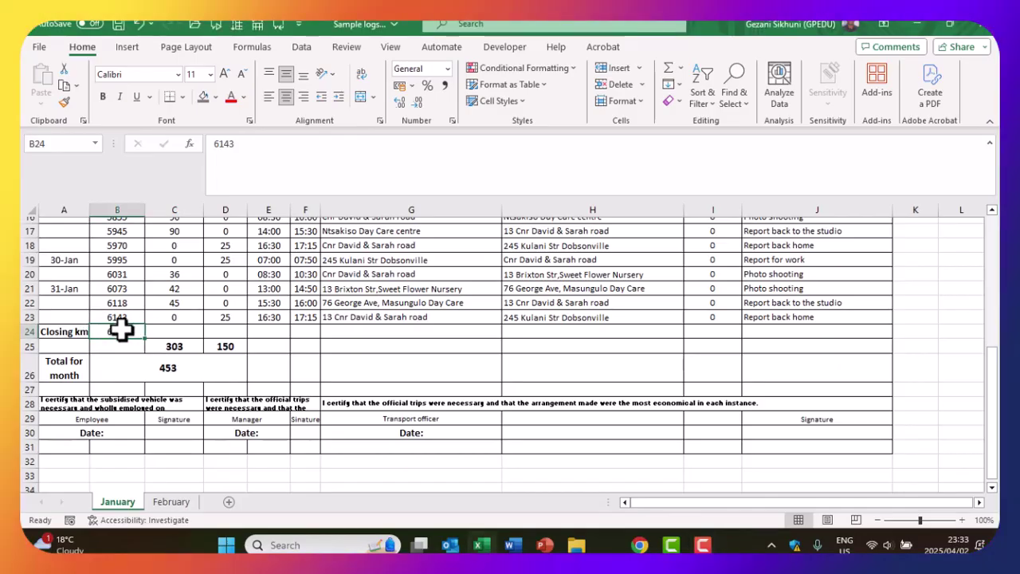
pyautogui.moveTo(125, 331); pyautogui.dragTo(130, 344)
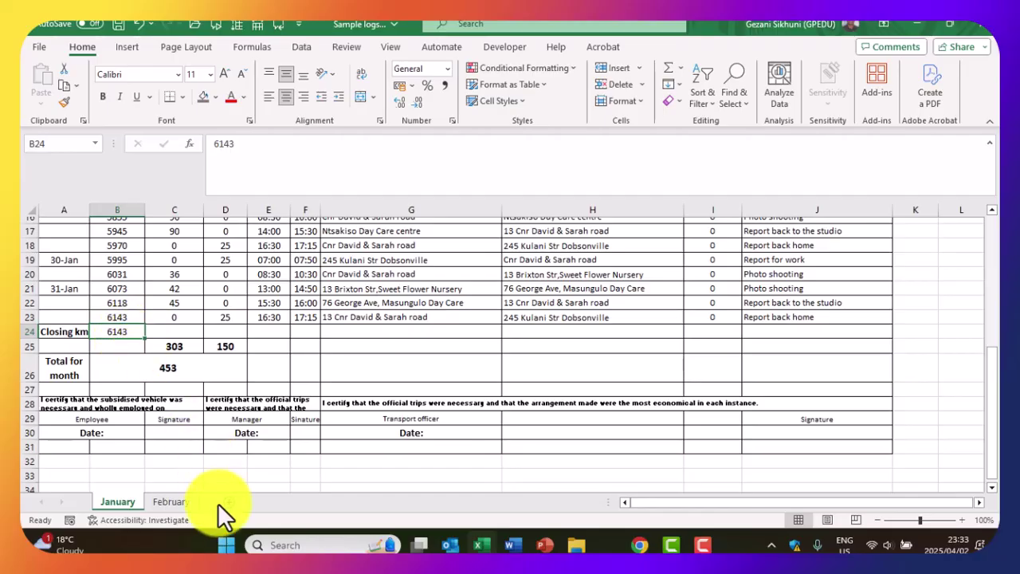
pyautogui.click(167, 500)
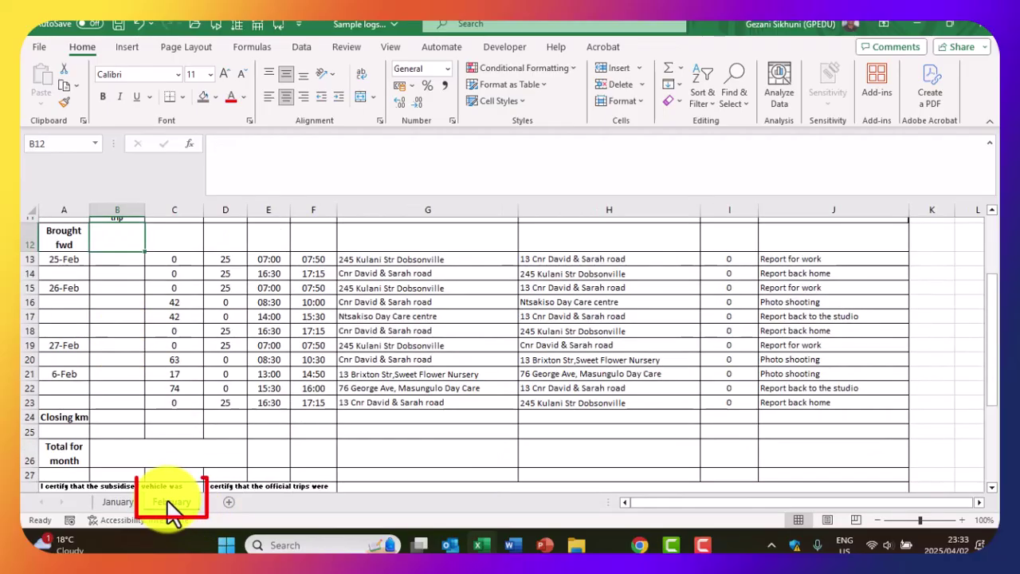
pyautogui.scroll(2, 130, 355)
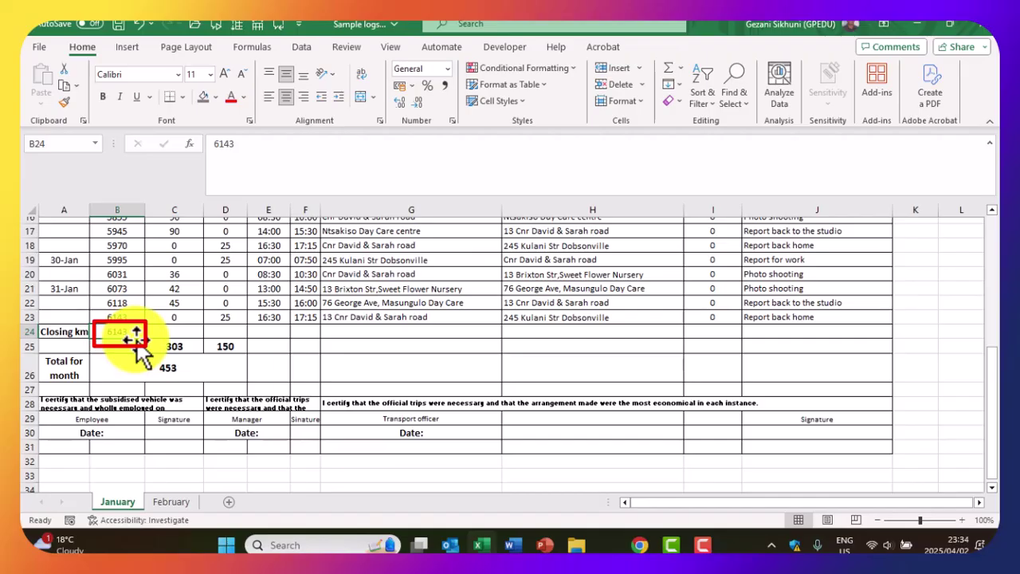
pyautogui.click(169, 502)
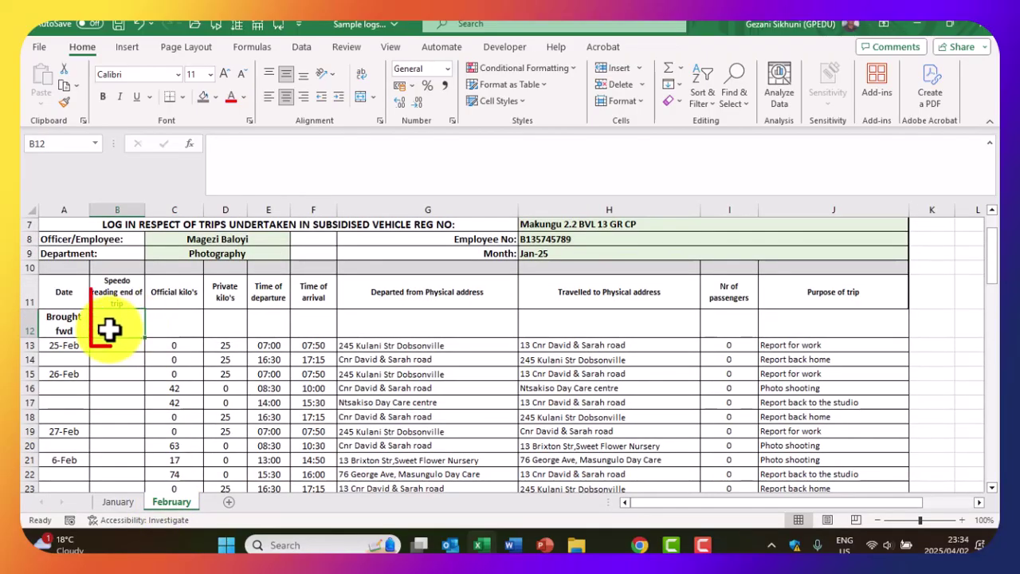
pyautogui.write('6143')
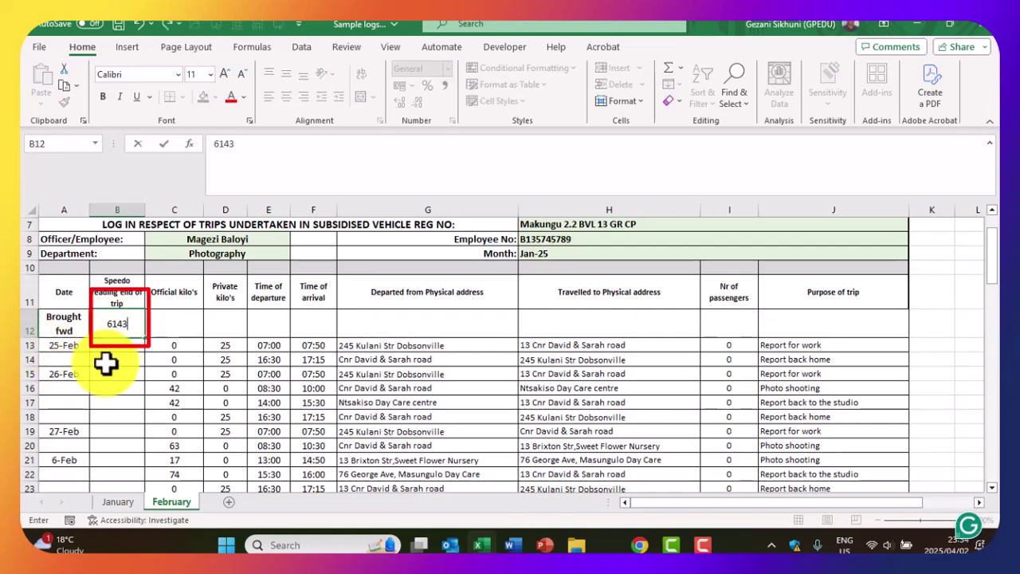
pyautogui.click(106, 360)
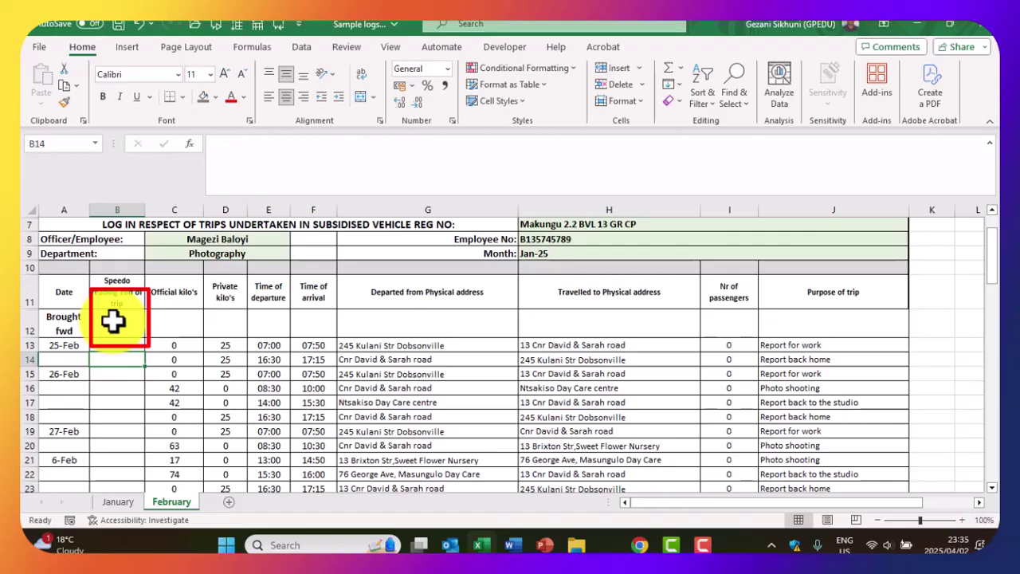
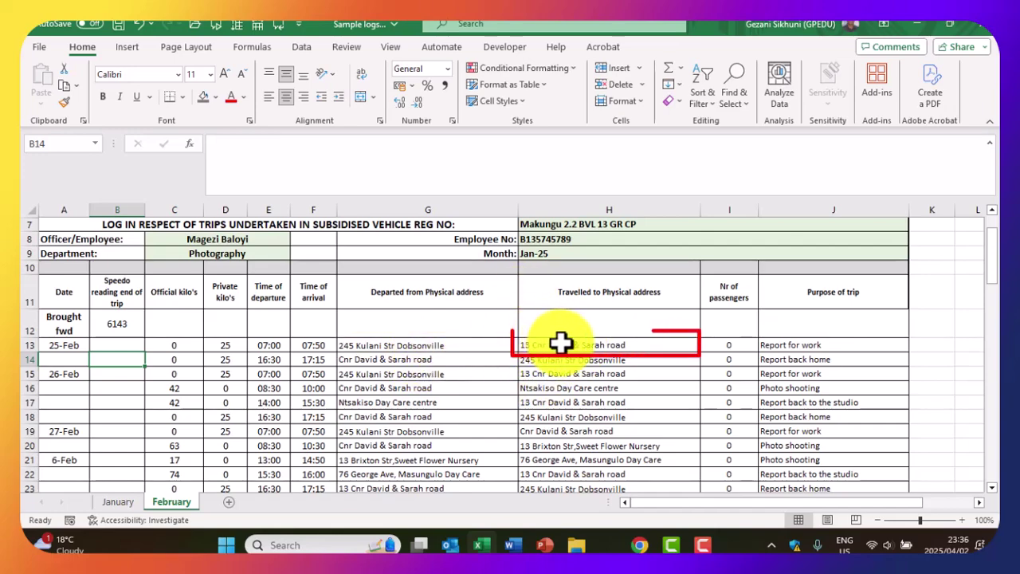
# Examine the first February trip in row 13: departure and destination addresses, departure and arrival times, and private kilometres.
pyautogui.click(560, 344)
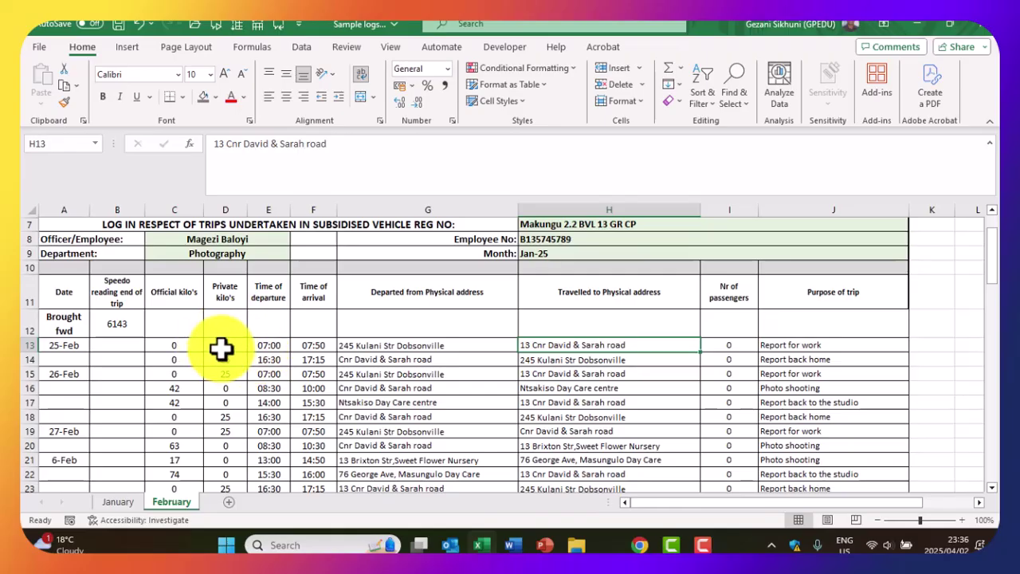
pyautogui.click(401, 346)
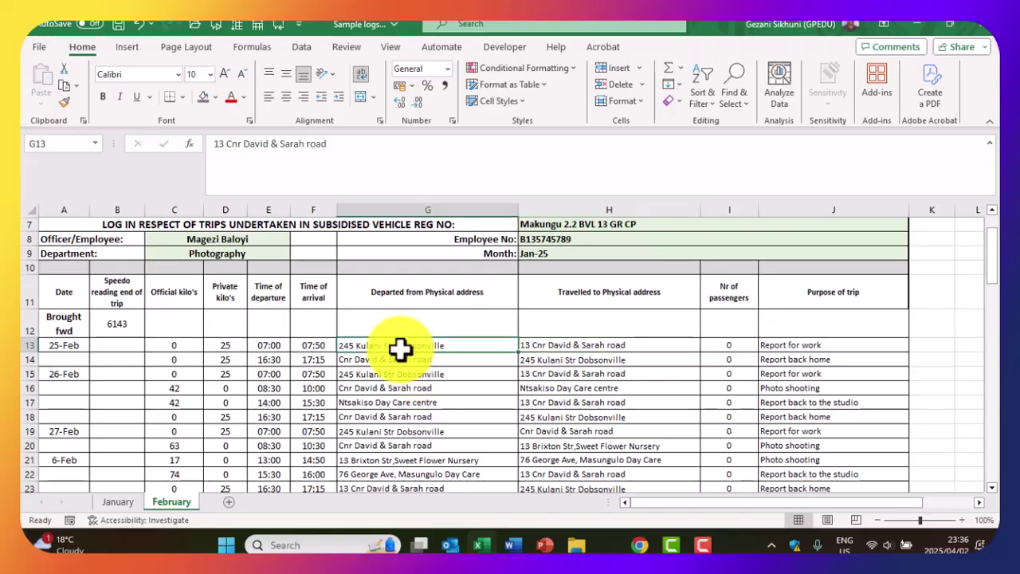
pyautogui.click(546, 345)
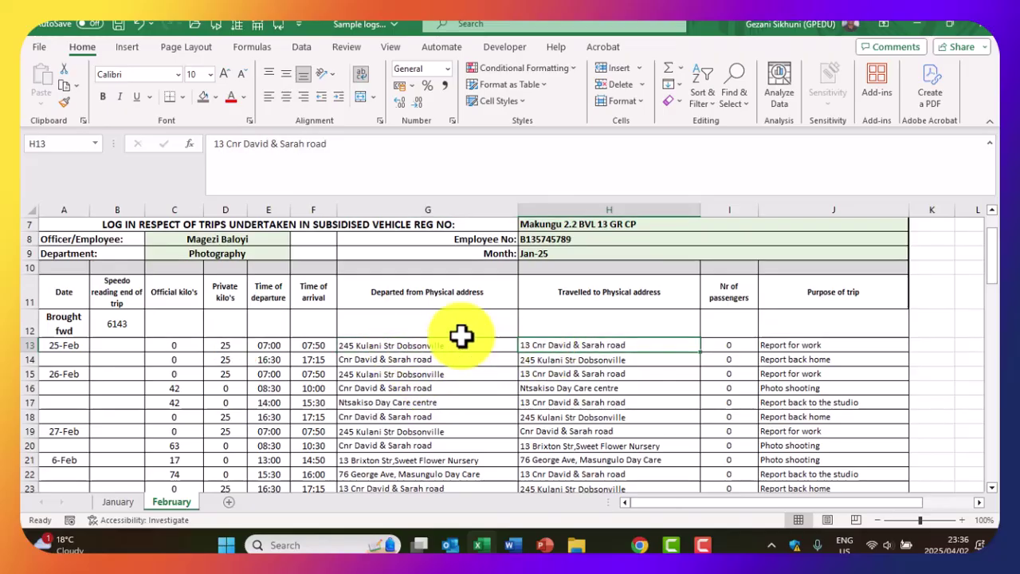
pyautogui.click(273, 345)
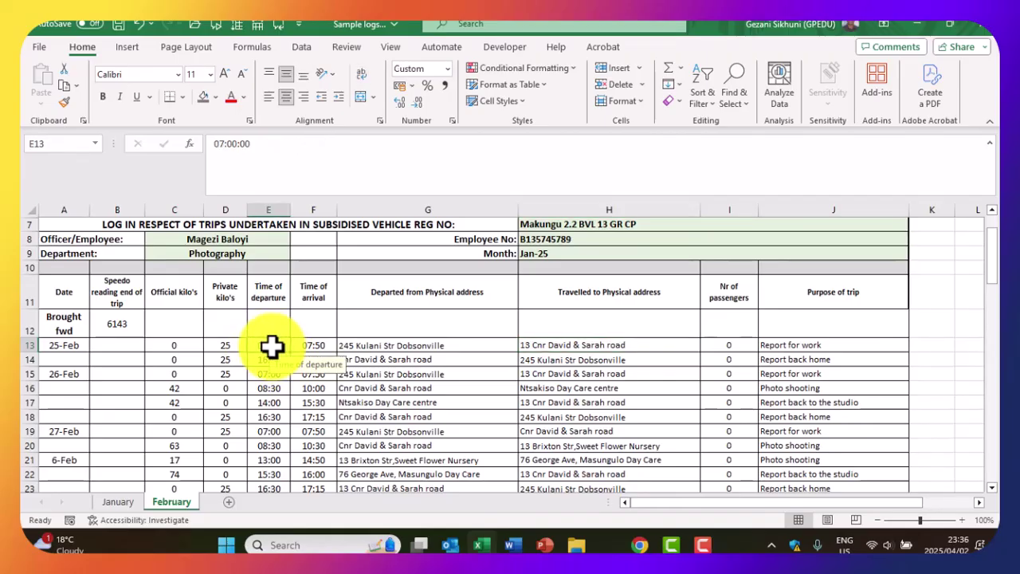
pyautogui.click(323, 345)
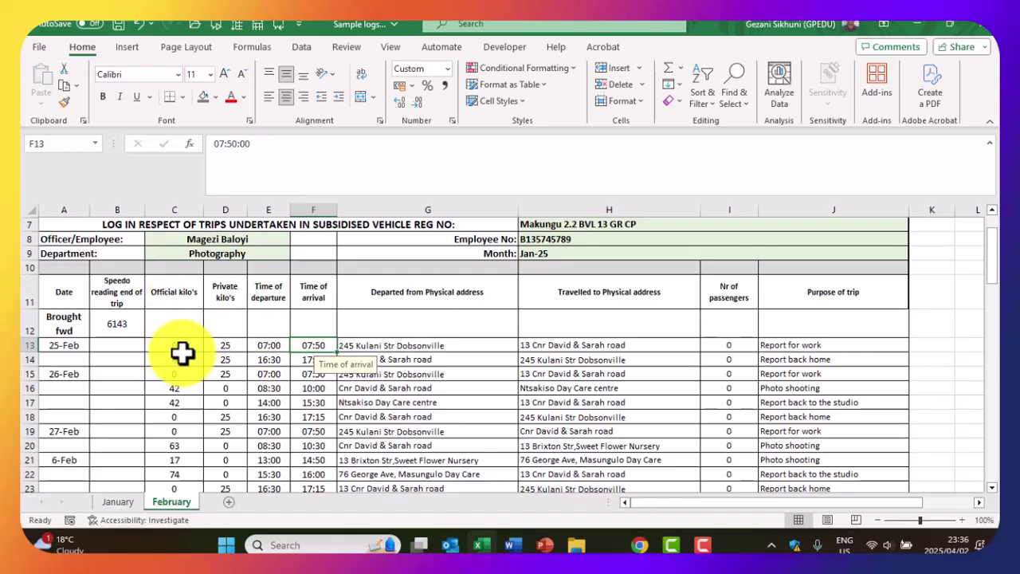
pyautogui.click(229, 345)
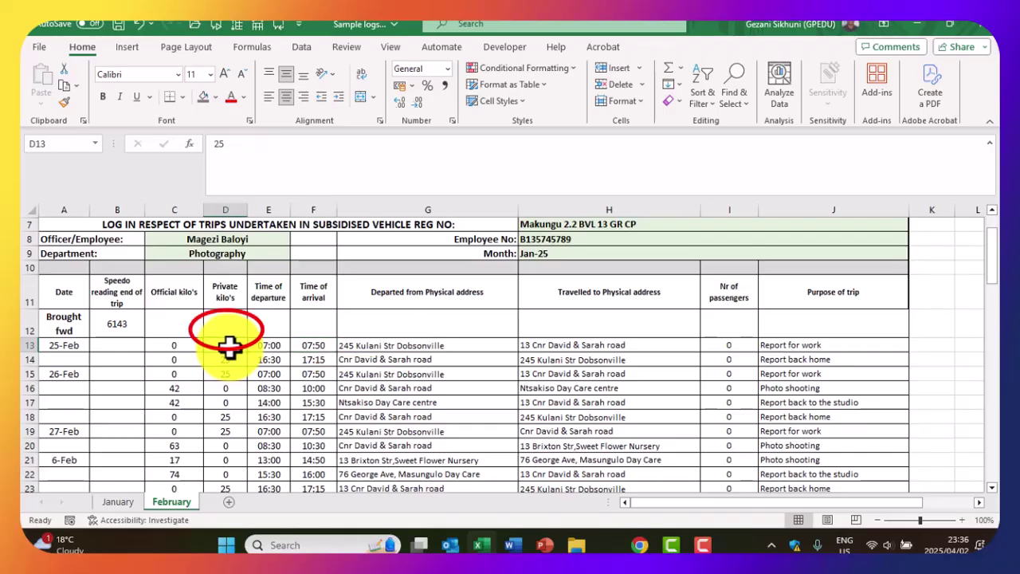
# Calculate the first February trip's end speedo reading in B13 with the formula =SUM(D13+C13+B12).
pyautogui.click(115, 346)
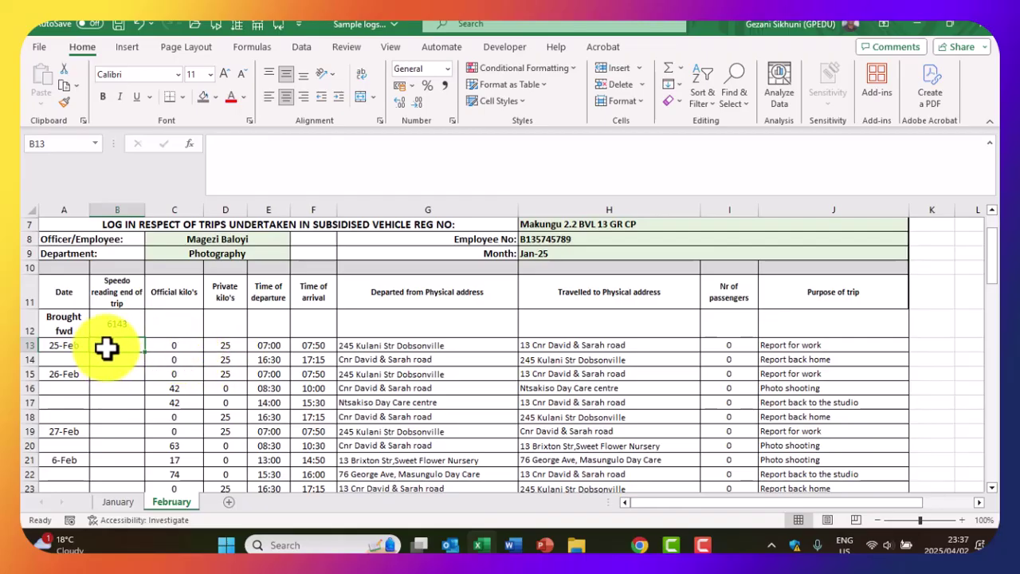
pyautogui.write('=')
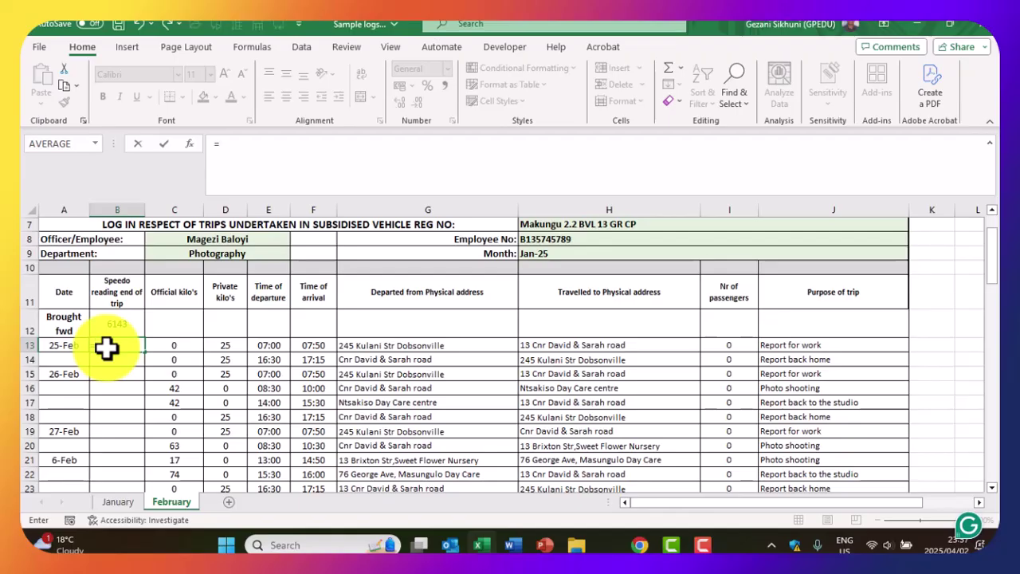
pyautogui.press('capslock')
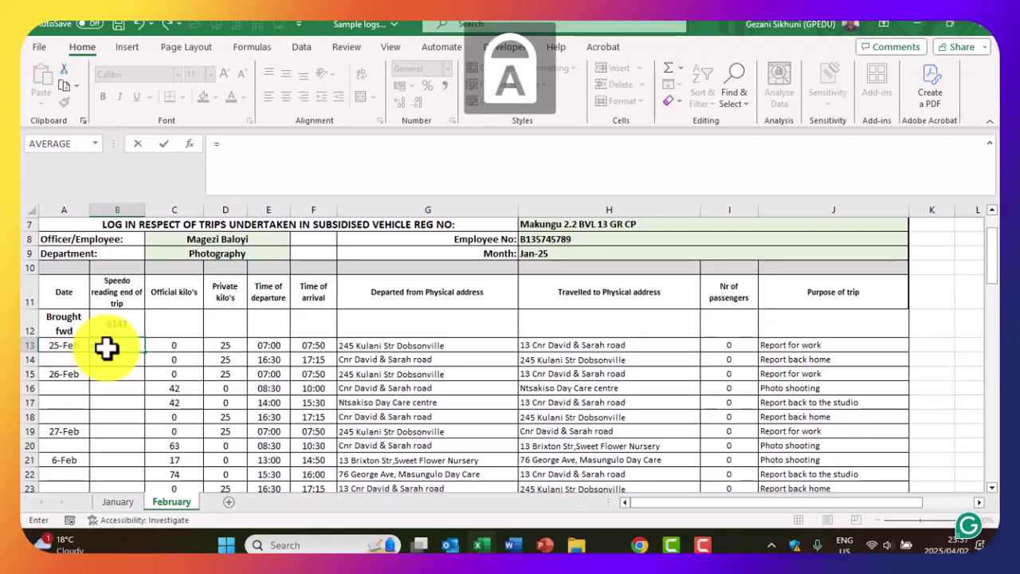
pyautogui.write('SU')
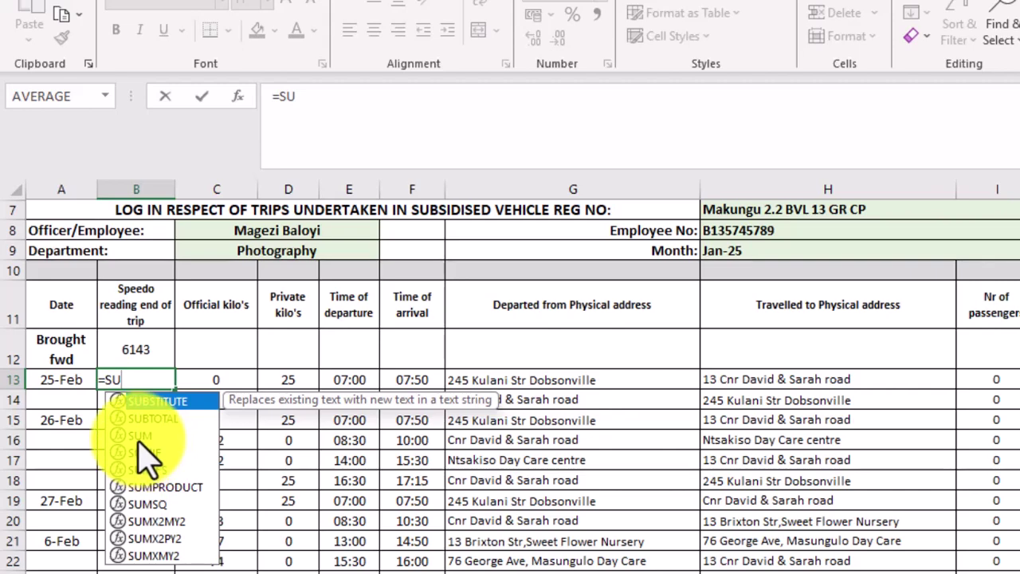
pyautogui.doubleClick(139, 437)
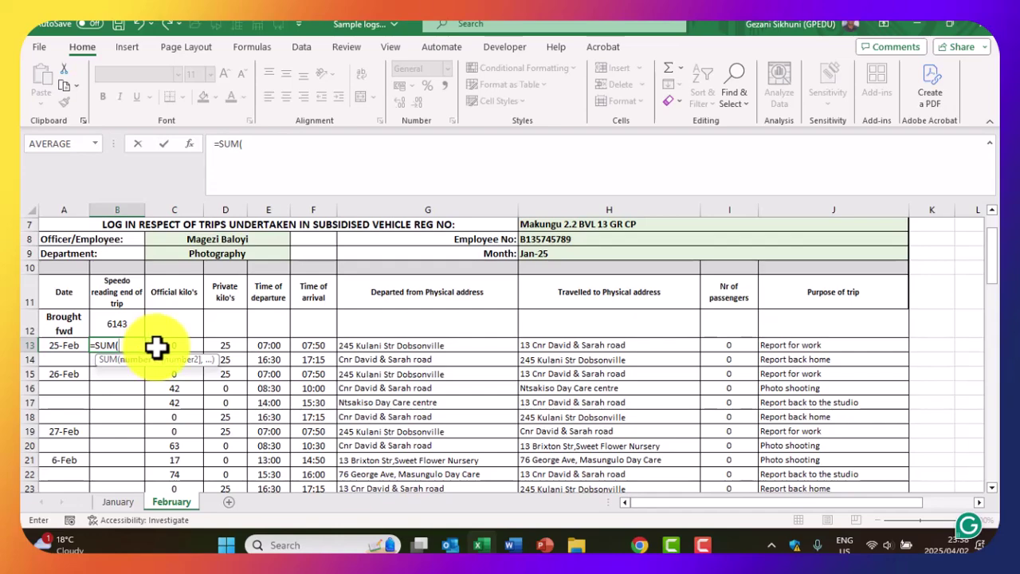
pyautogui.click(226, 344)
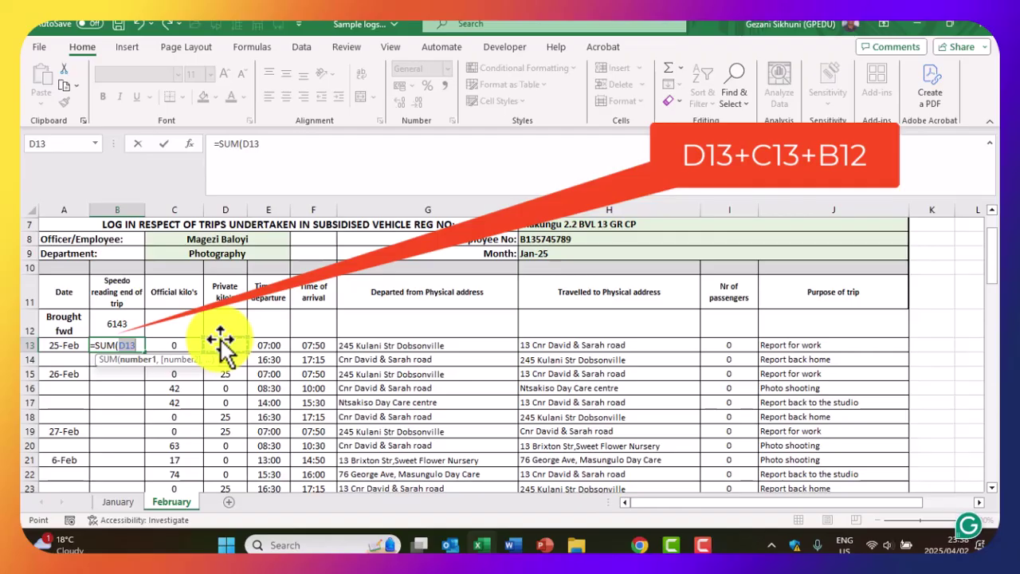
pyautogui.write('+')
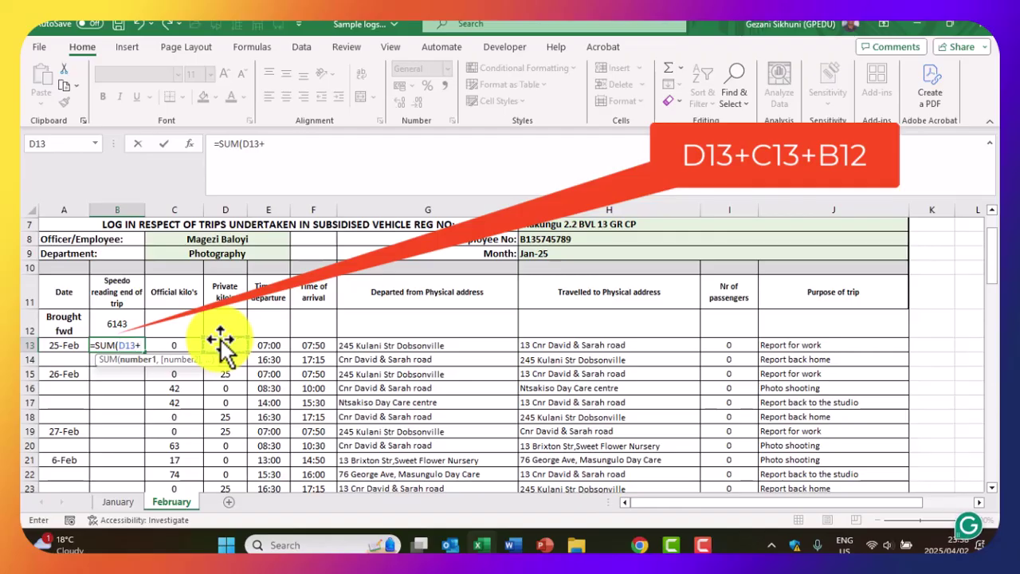
pyautogui.click(174, 346)
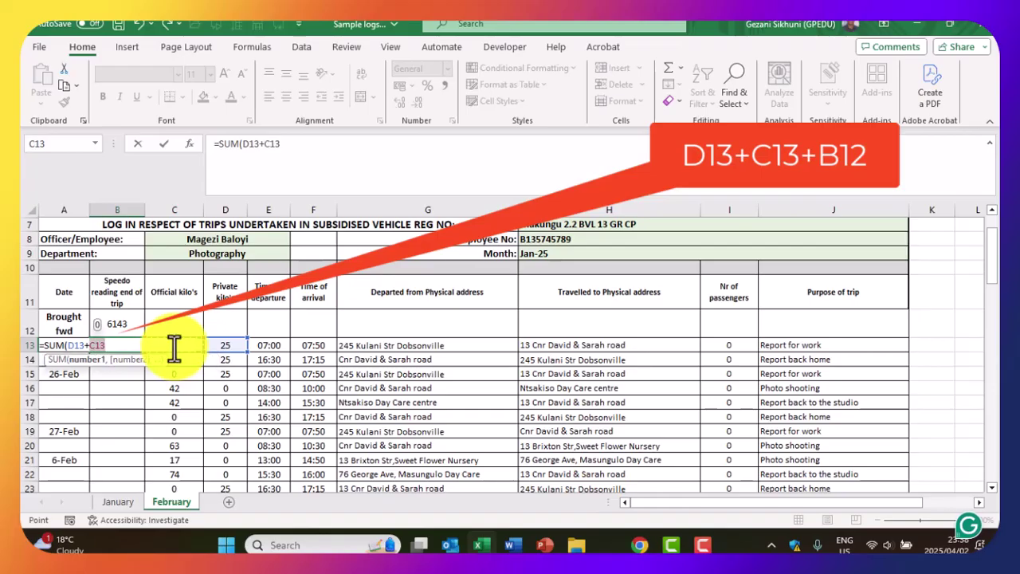
pyautogui.write('+')
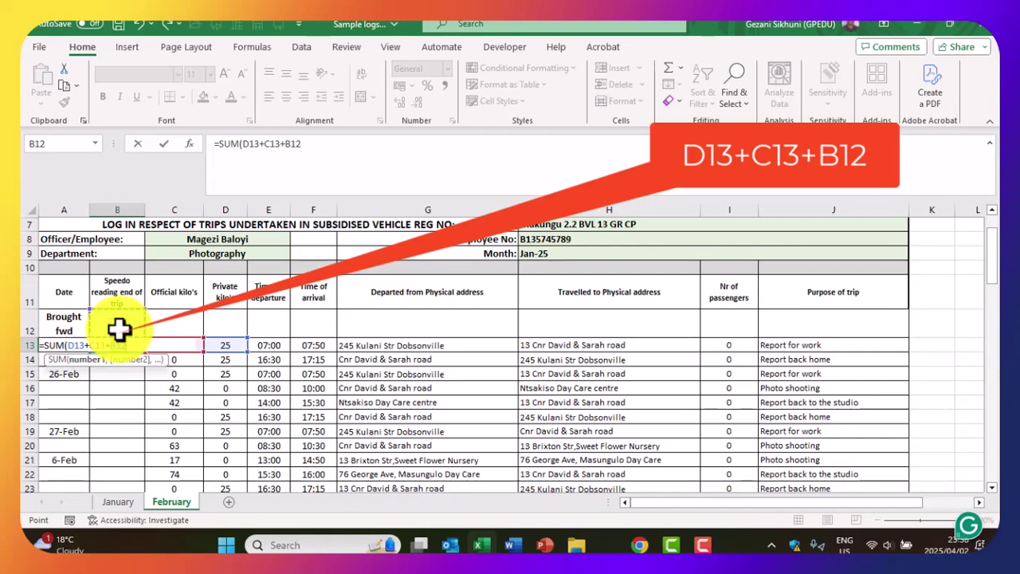
pyautogui.press('Return')
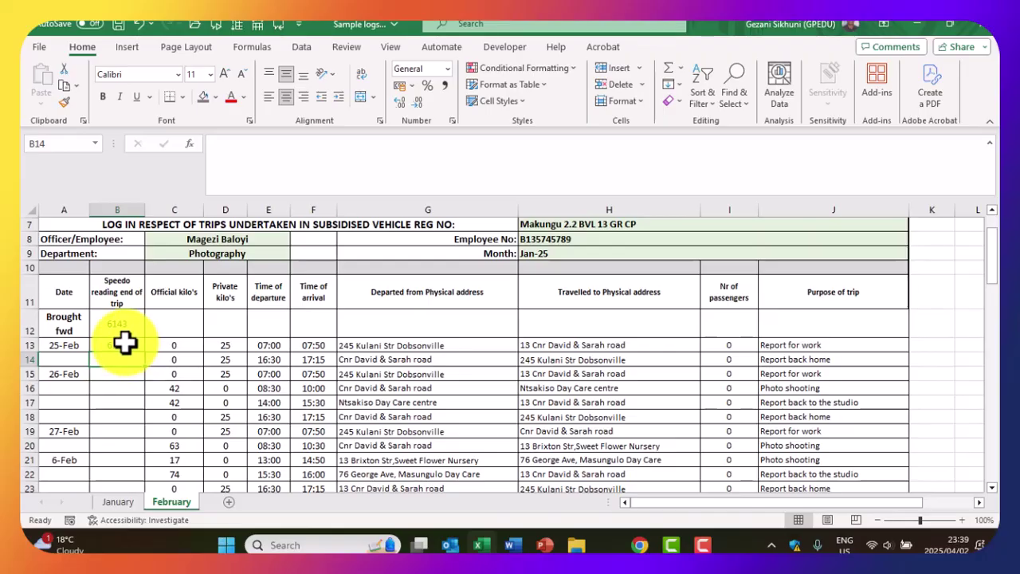
# Look over the blank speedo reading cells on the February sheet, from row 14 down to the closing km row.
pyautogui.scroll(-5, 125, 340)
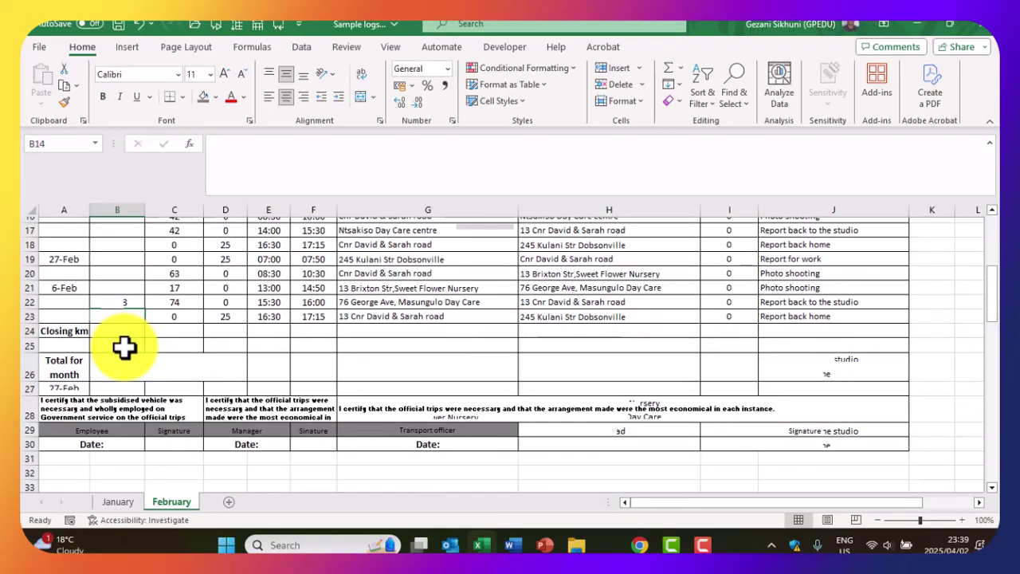
pyautogui.scroll(3, 125, 326)
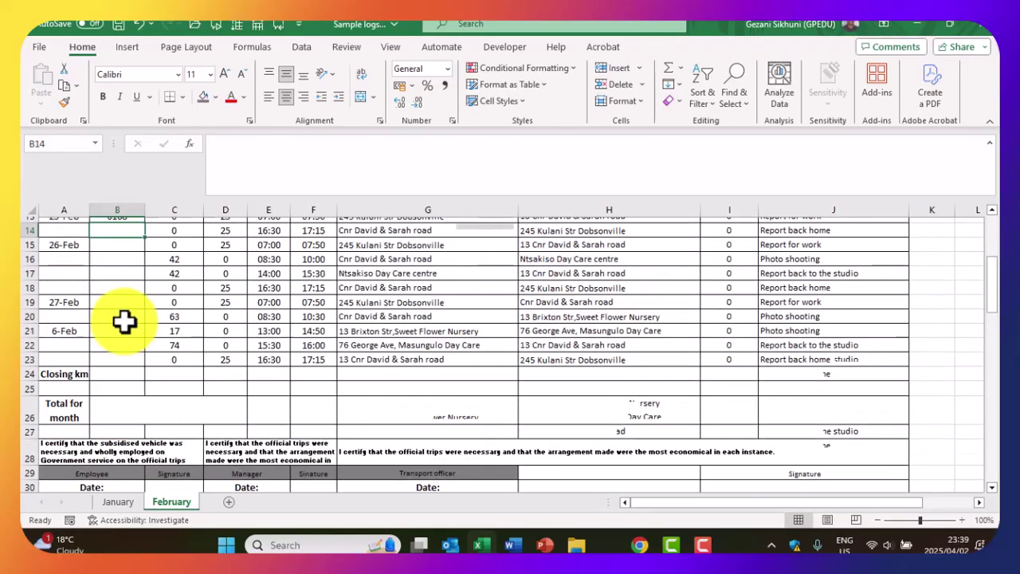
pyautogui.scroll(1, 125, 319)
pyautogui.scroll(-2, 127, 328)
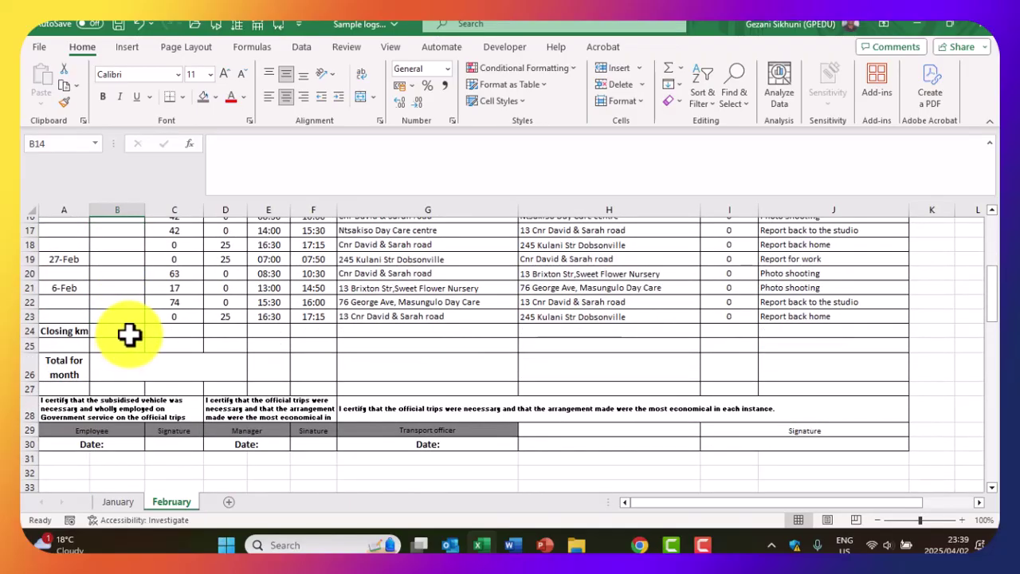
pyautogui.scroll(2, 129, 333)
pyautogui.scroll(2, 126, 343)
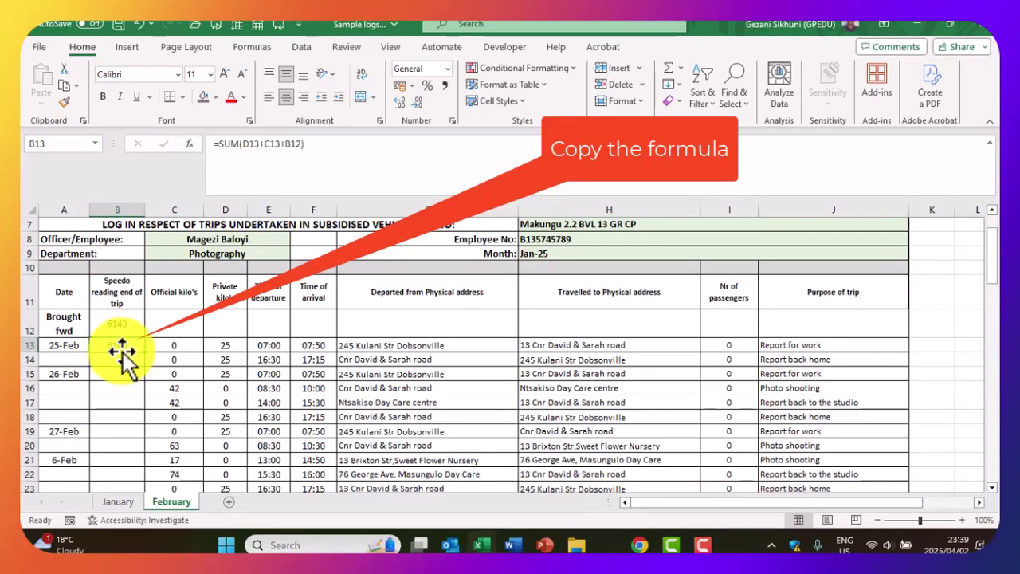
# Copy the speedo reading formula from B13 and paste it into B14:B23 for the remaining February trips.
pyautogui.click(63, 85)
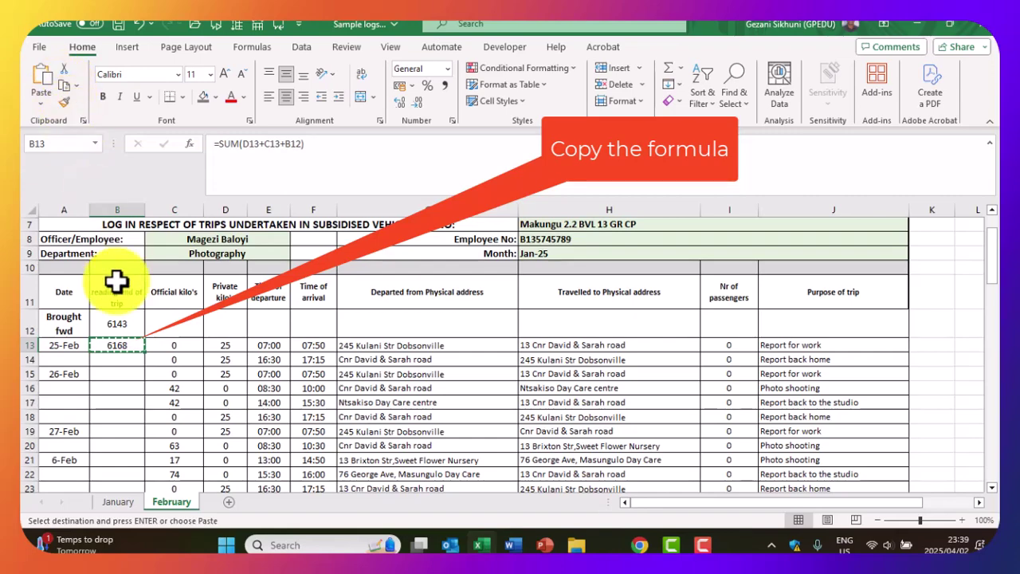
pyautogui.click(117, 359)
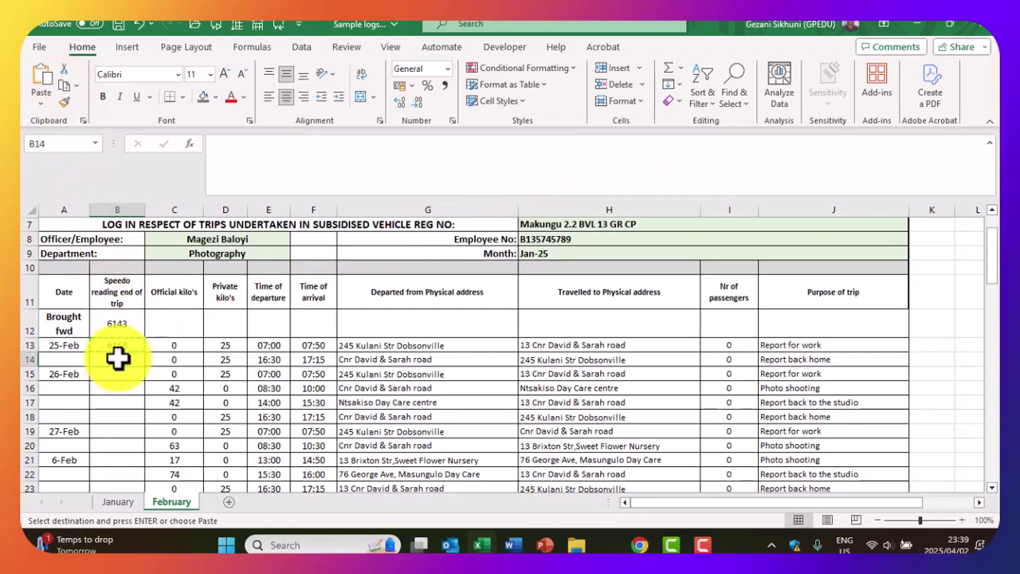
pyautogui.moveTo(118, 359)
pyautogui.mouseDown()
pyautogui.moveTo(124, 498)
pyautogui.moveTo(135, 454)
pyautogui.mouseUp()
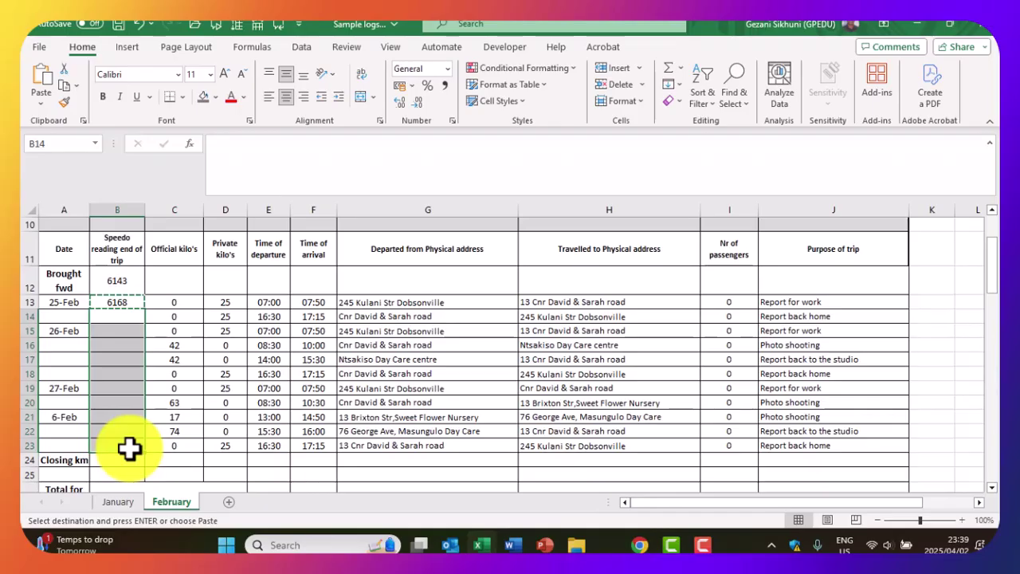
pyautogui.press('Return')
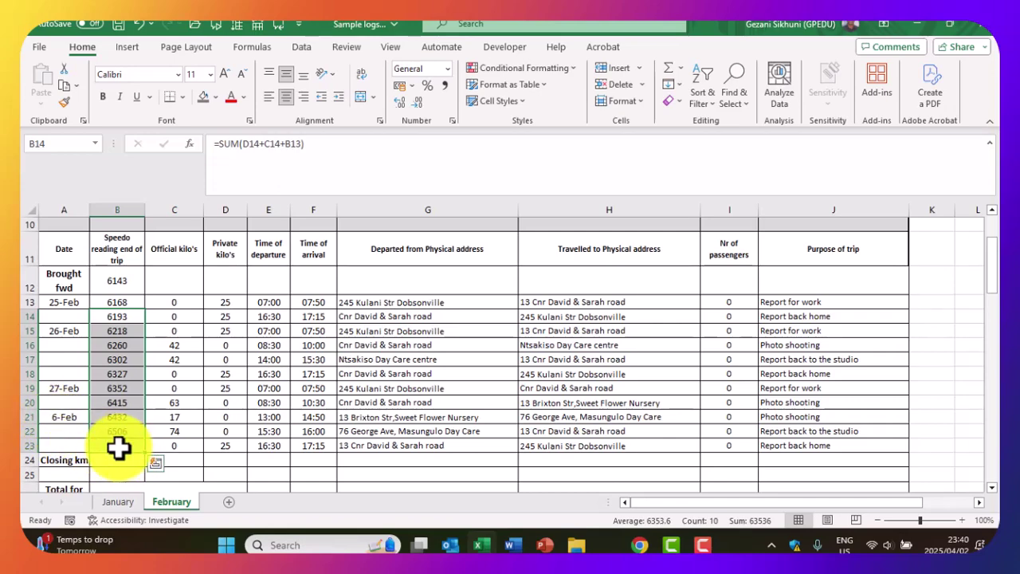
# Correct the trip date in A21 to 2024/02/28.
pyautogui.click(66, 416)
pyautogui.click(265, 151)
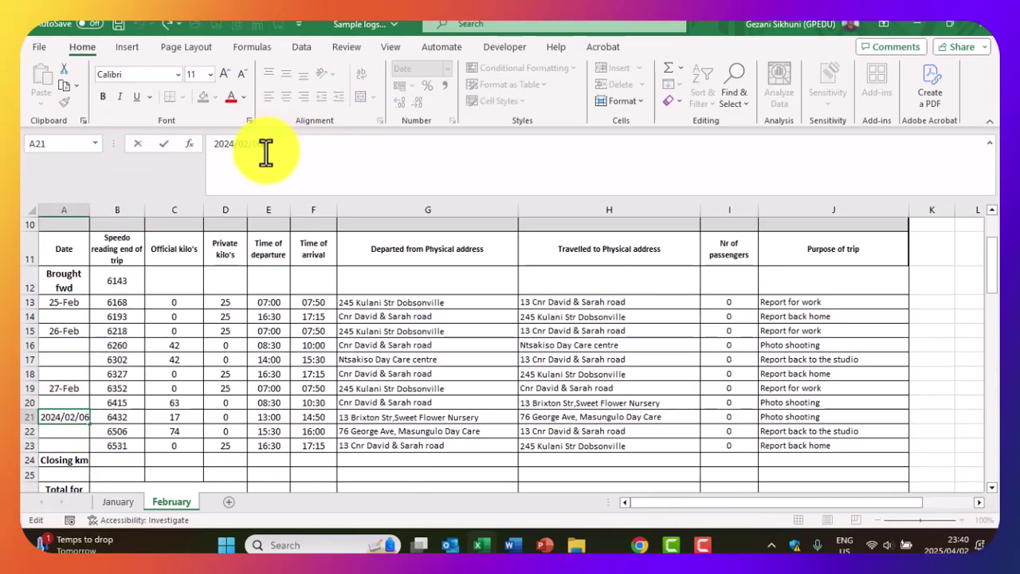
pyautogui.press('BackSpace')
pyautogui.press('BackSpace')
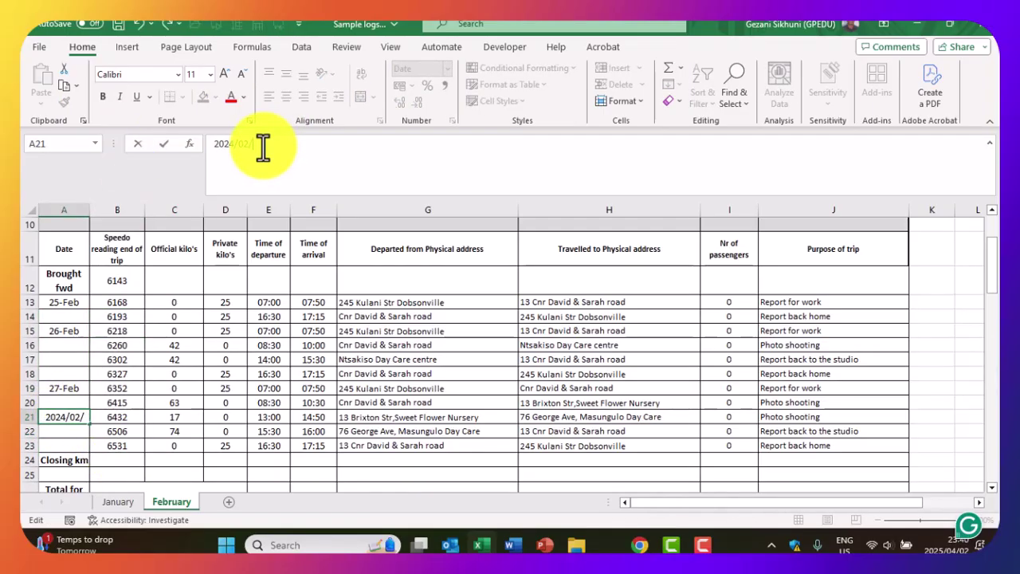
pyautogui.write('28')
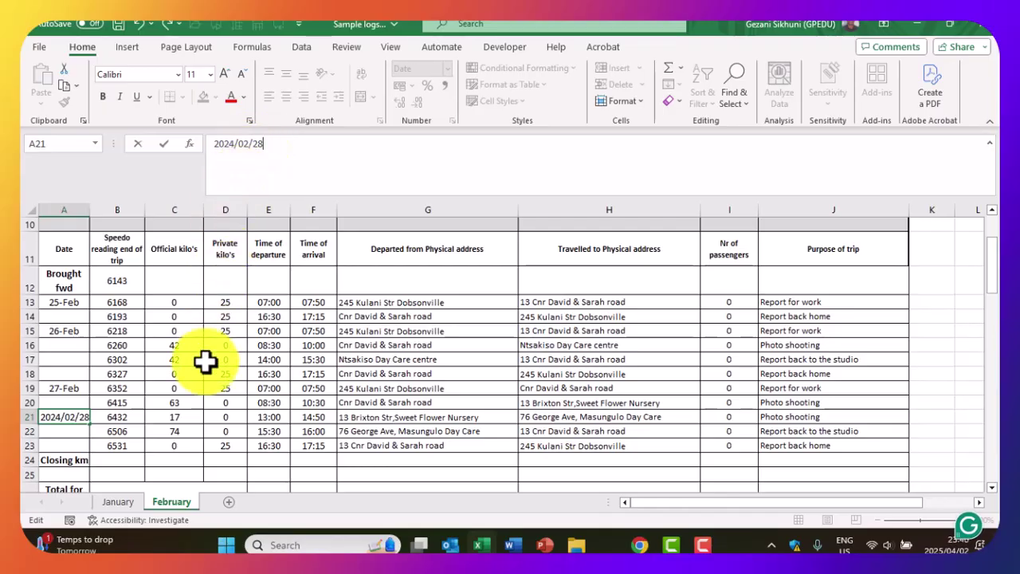
pyautogui.click(170, 416)
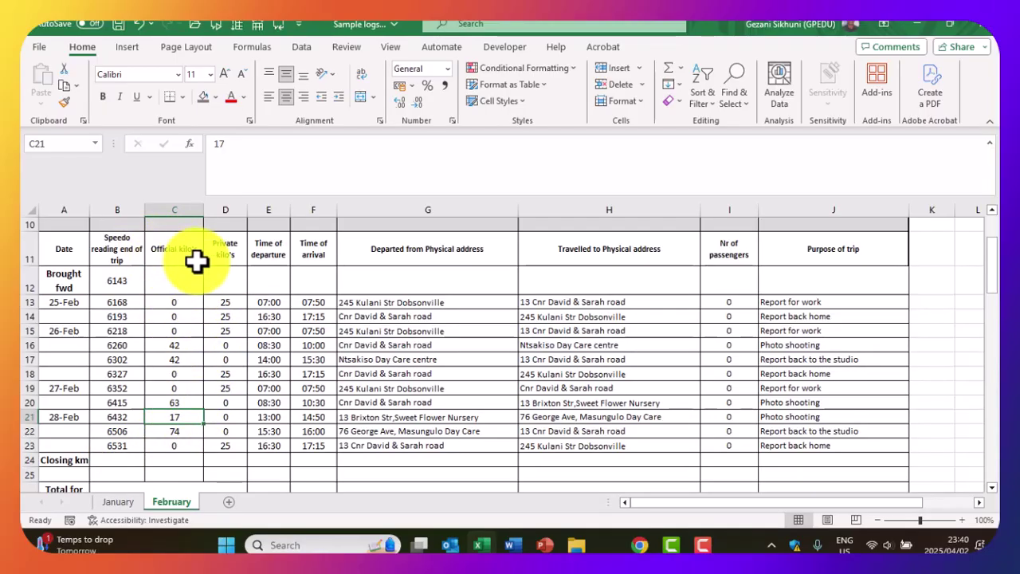
pyautogui.click(229, 254)
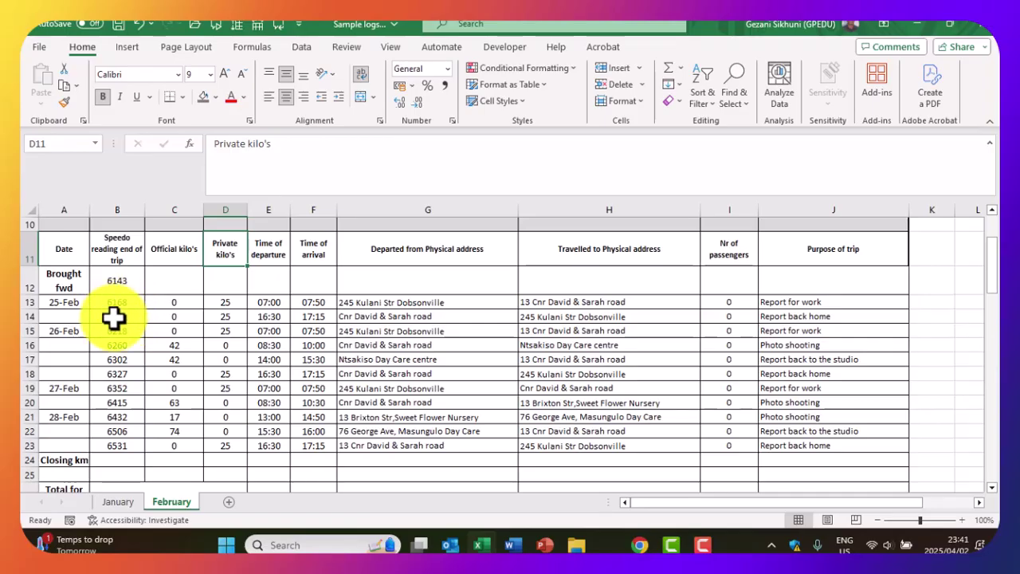
# Clear the speedo readings in B14:B23 and refill them by extending the B13 formula down to row 23.
pyautogui.moveTo(113, 317); pyautogui.dragTo(120, 446)
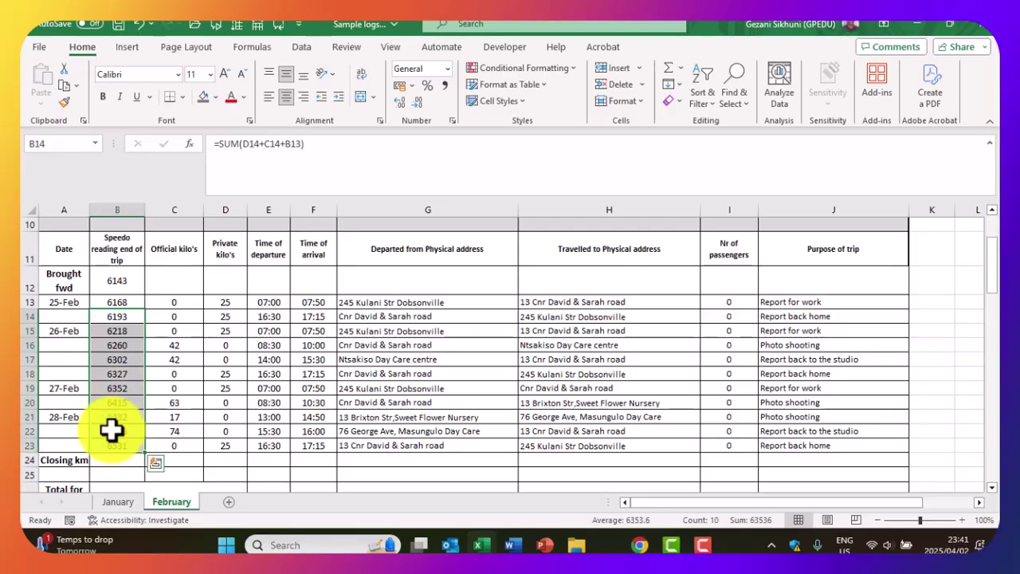
pyautogui.press('Delete')
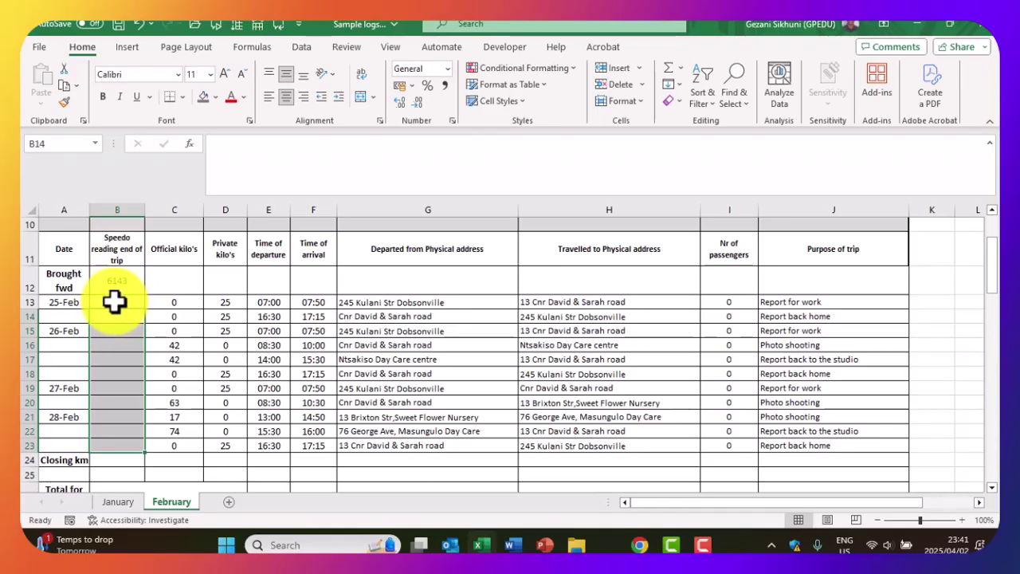
pyautogui.click(114, 300)
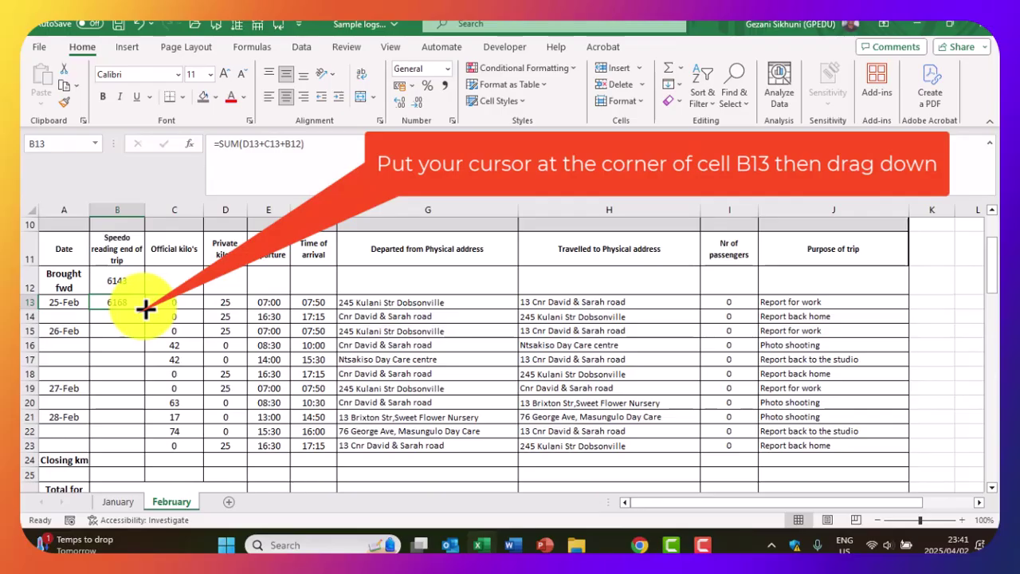
pyautogui.moveTo(146, 308); pyautogui.dragTo(144, 453)
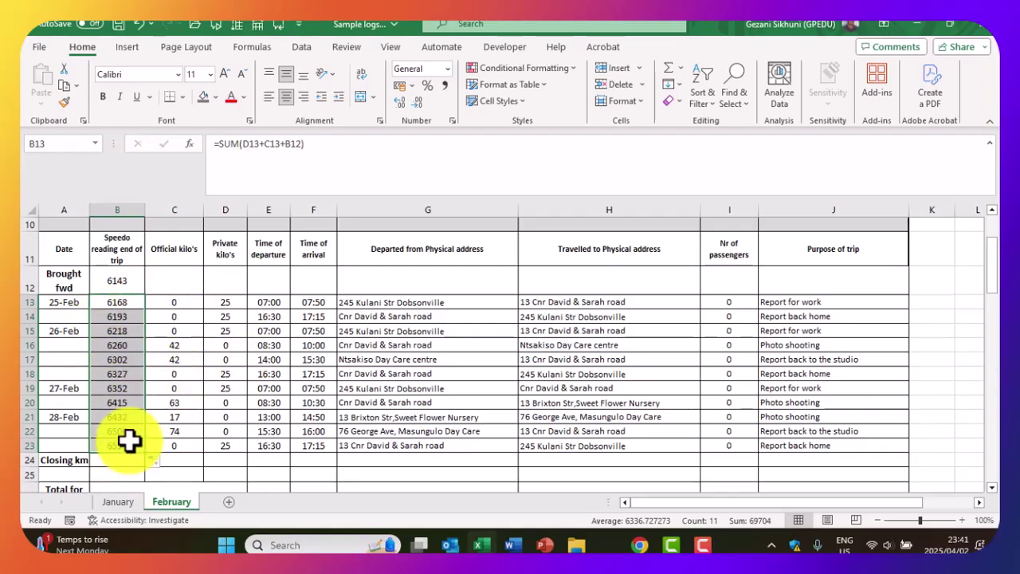
# Remove the filled speedo readings from B14:B23, keeping only the first trip's formula in B13.
pyautogui.scroll(-1, 132, 440)
pyautogui.scroll(1, 148, 422)
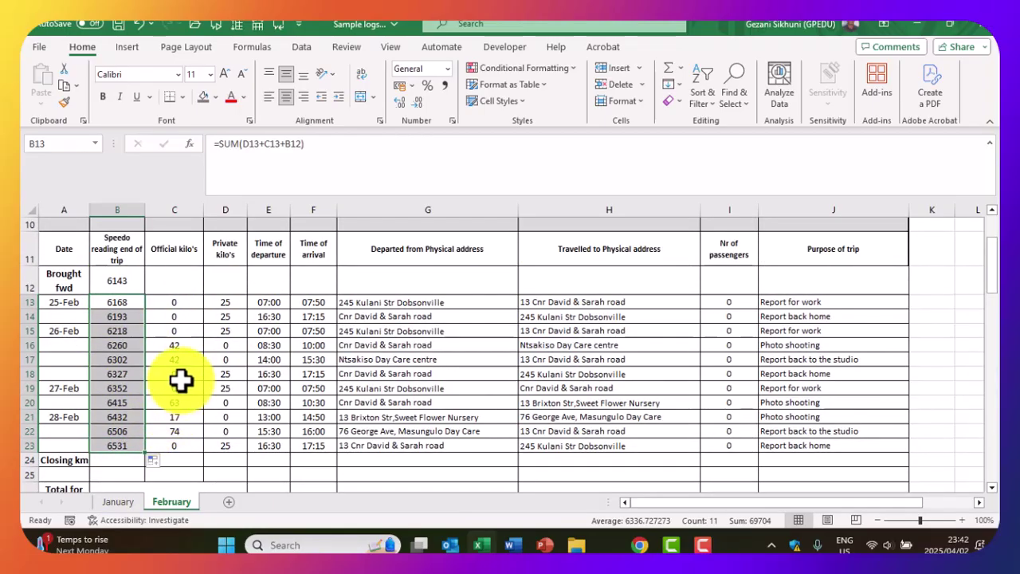
pyautogui.scroll(1, 179, 379)
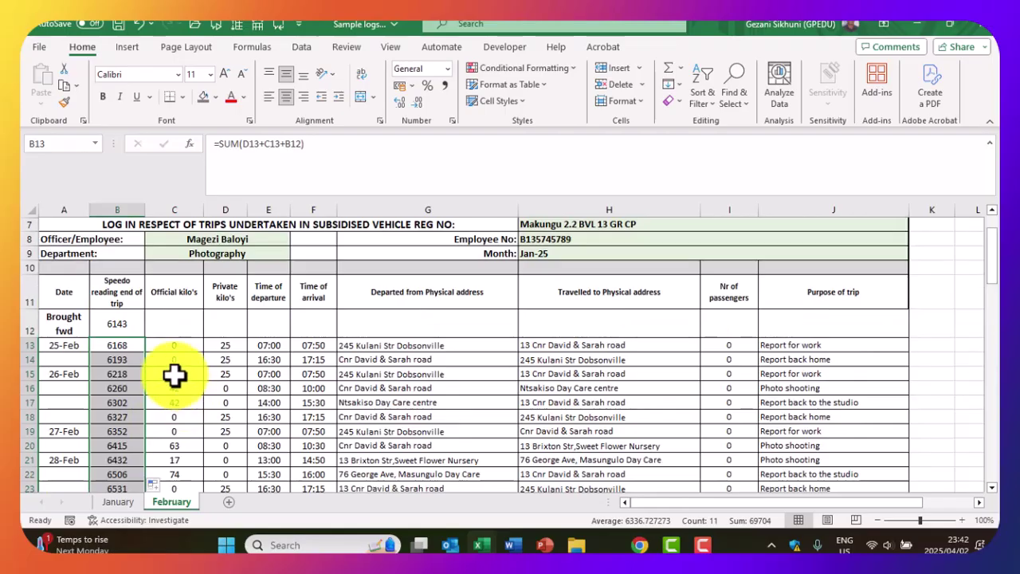
pyautogui.click(119, 346)
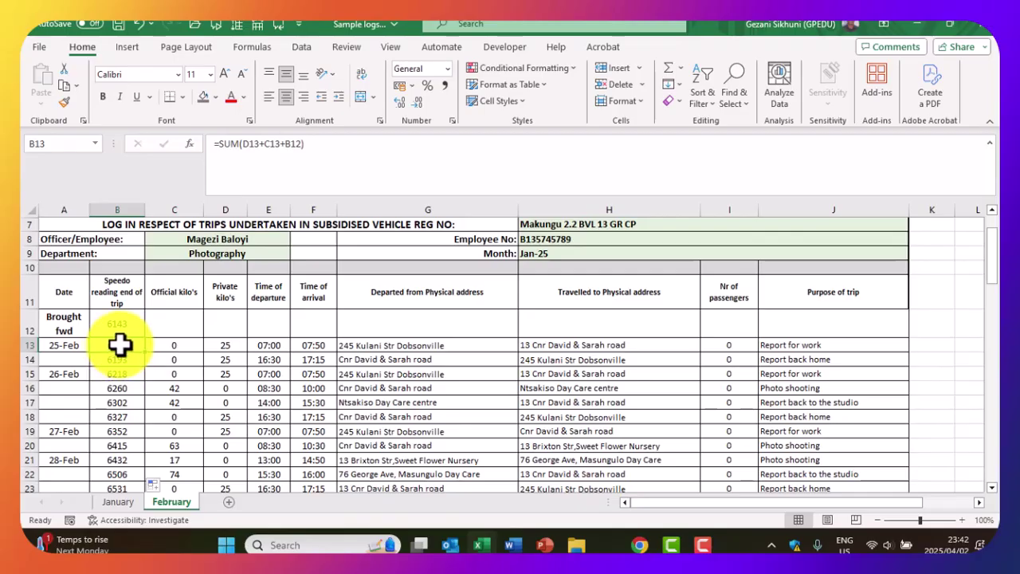
pyautogui.moveTo(114, 364); pyautogui.dragTo(114, 451)
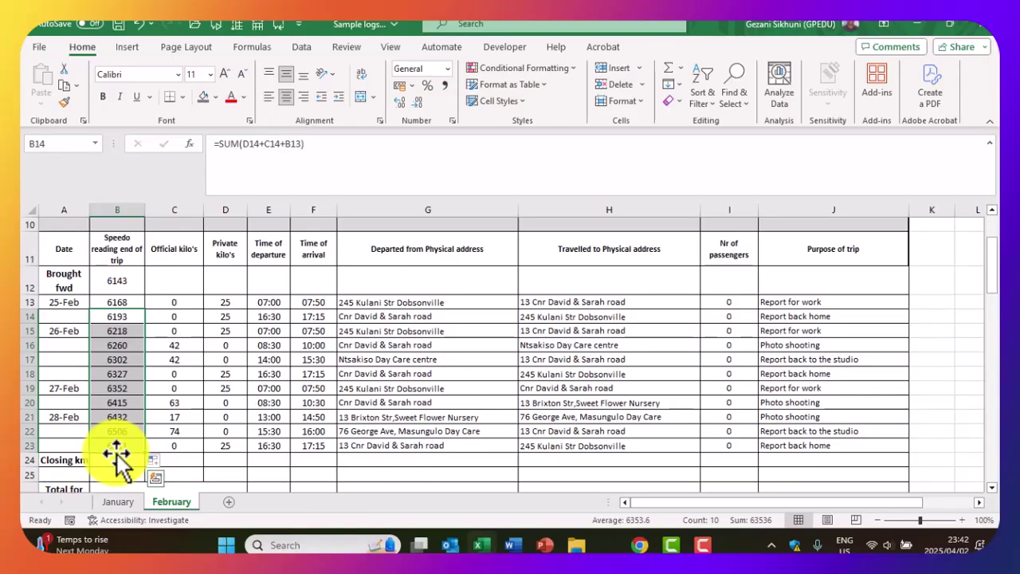
pyautogui.press('Delete')
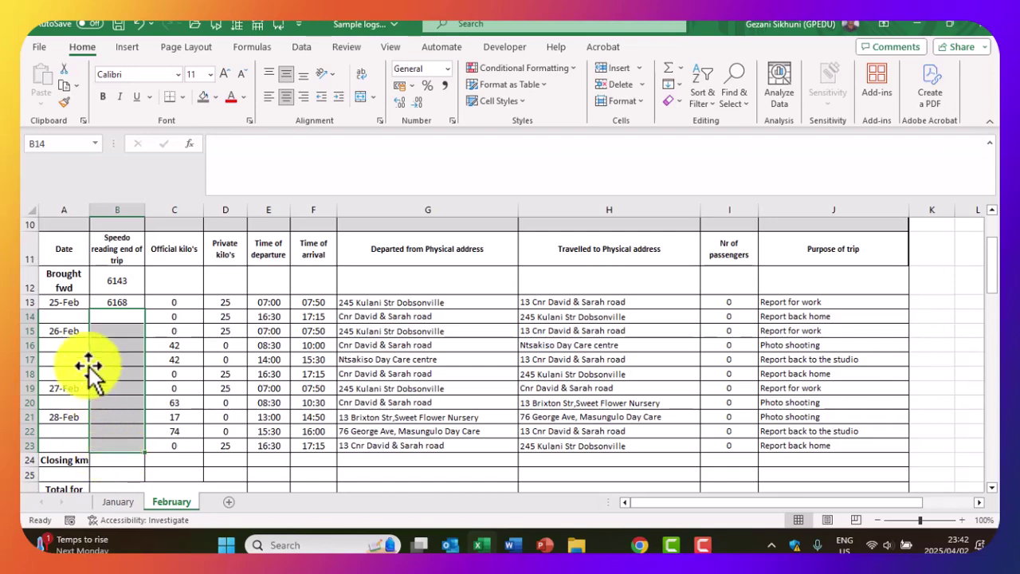
pyautogui.click(139, 301)
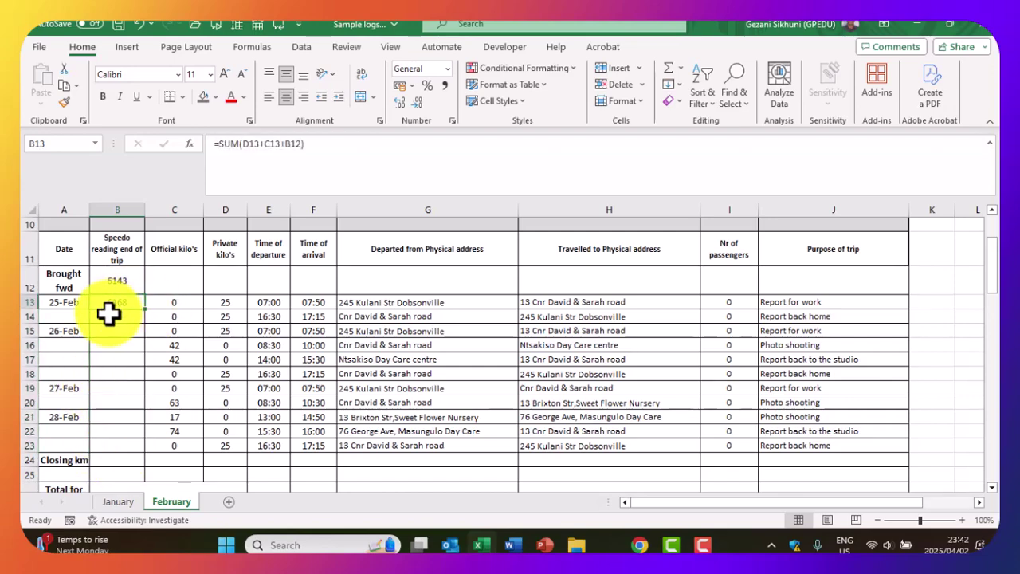
# Calculate the second trip's speedo reading in B14 with =SUM(D14+C14+B13) and fill the formula down to B23.
pyautogui.click(108, 317)
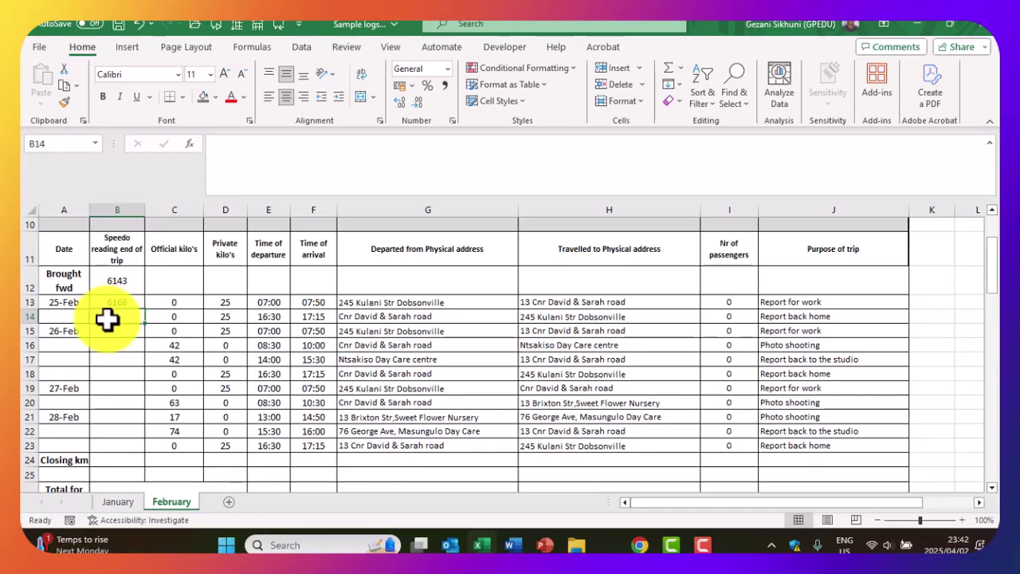
pyautogui.write('=')
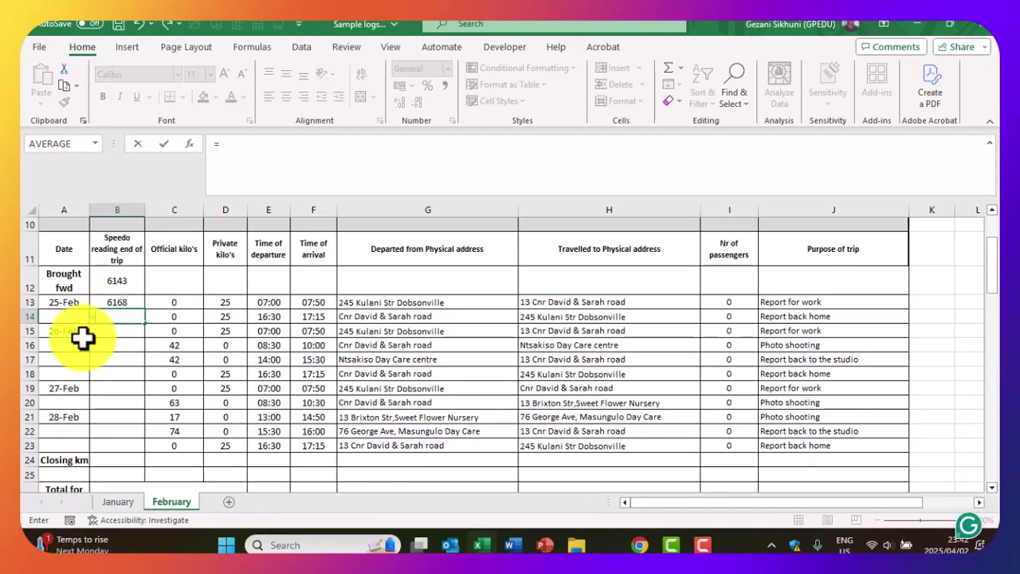
pyautogui.write('SUM')
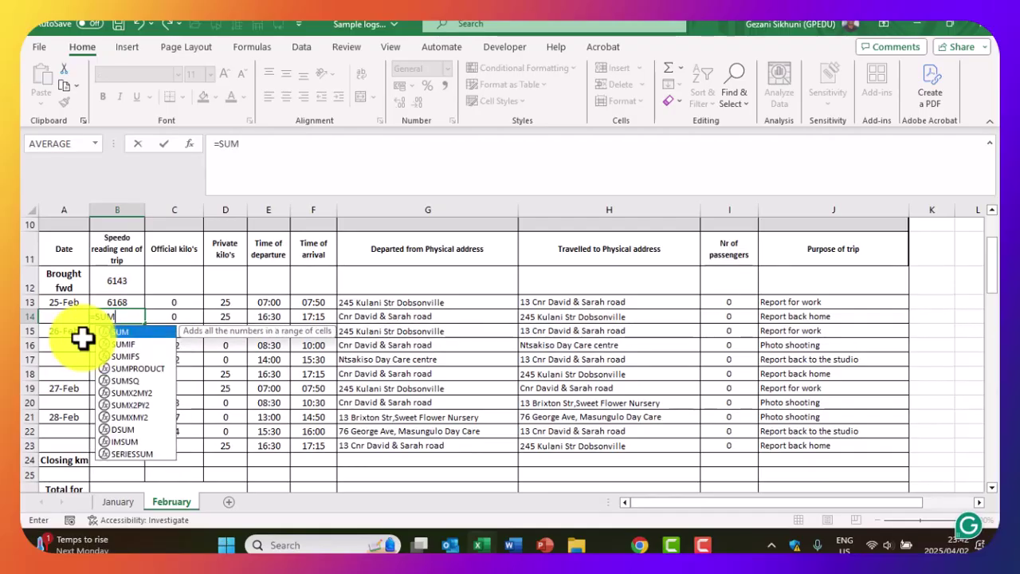
pyautogui.doubleClick(125, 332)
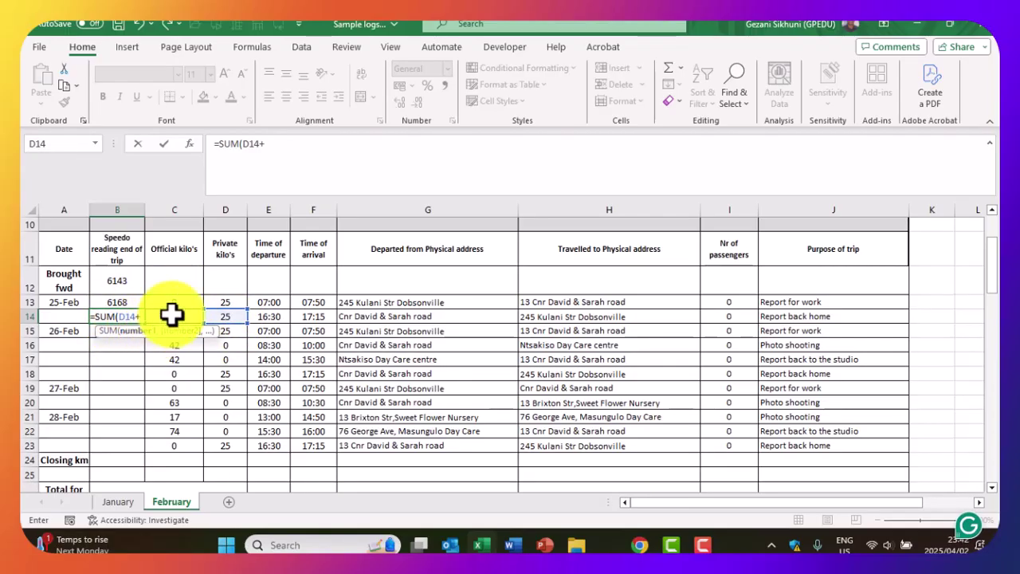
pyautogui.click(177, 315)
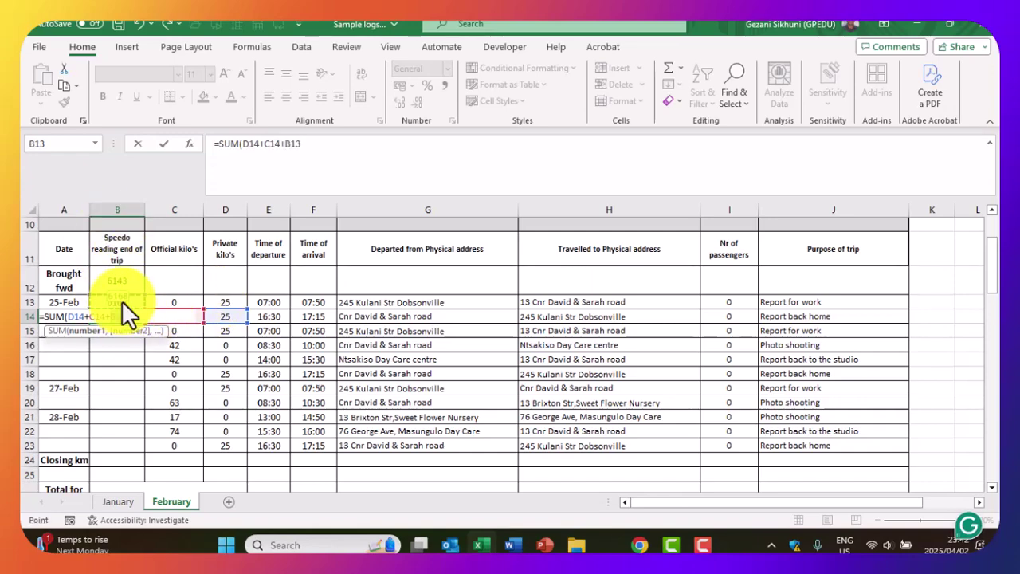
pyautogui.press('Return')
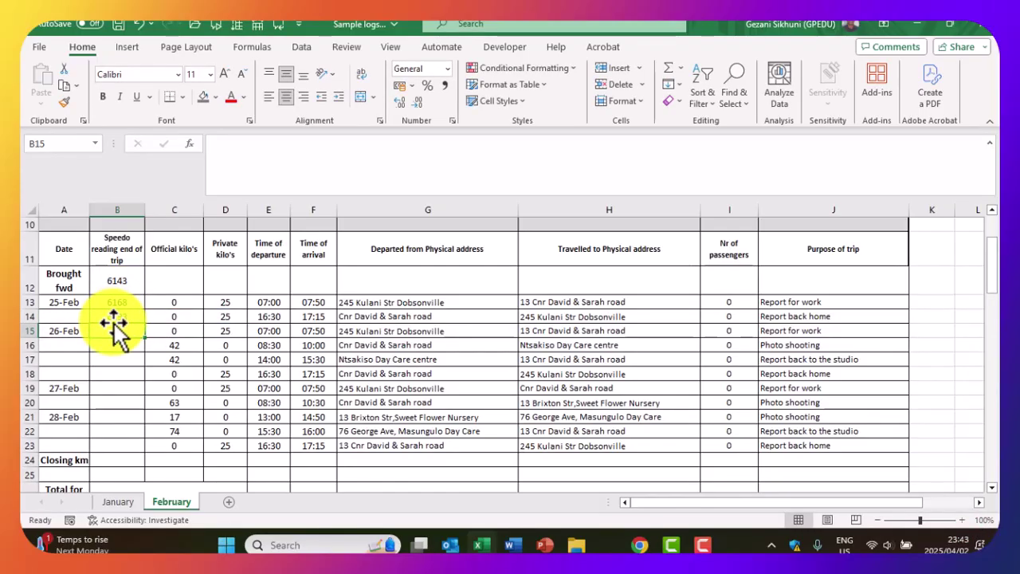
pyautogui.click(120, 314)
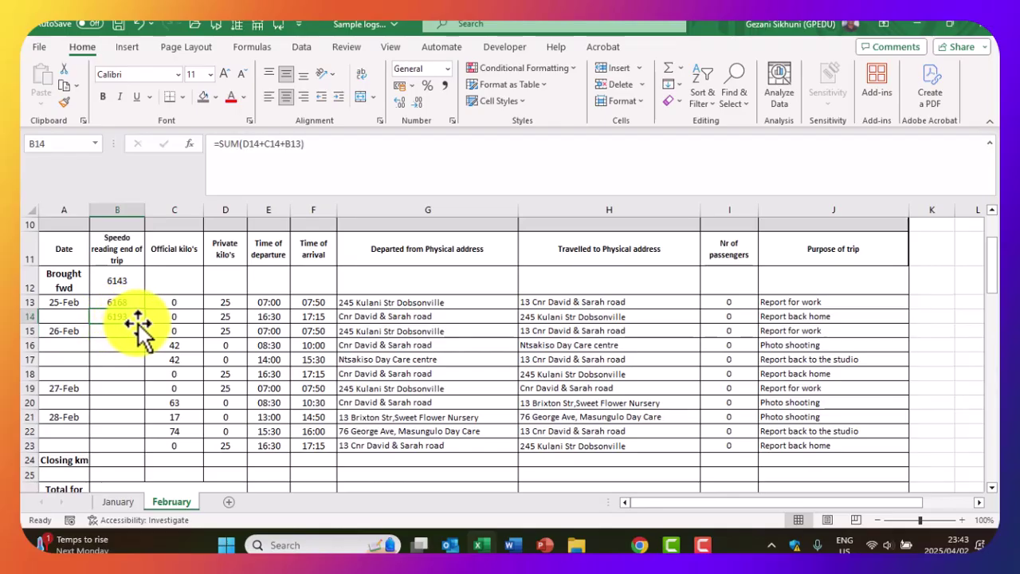
pyautogui.moveTo(147, 322); pyautogui.dragTo(141, 458)
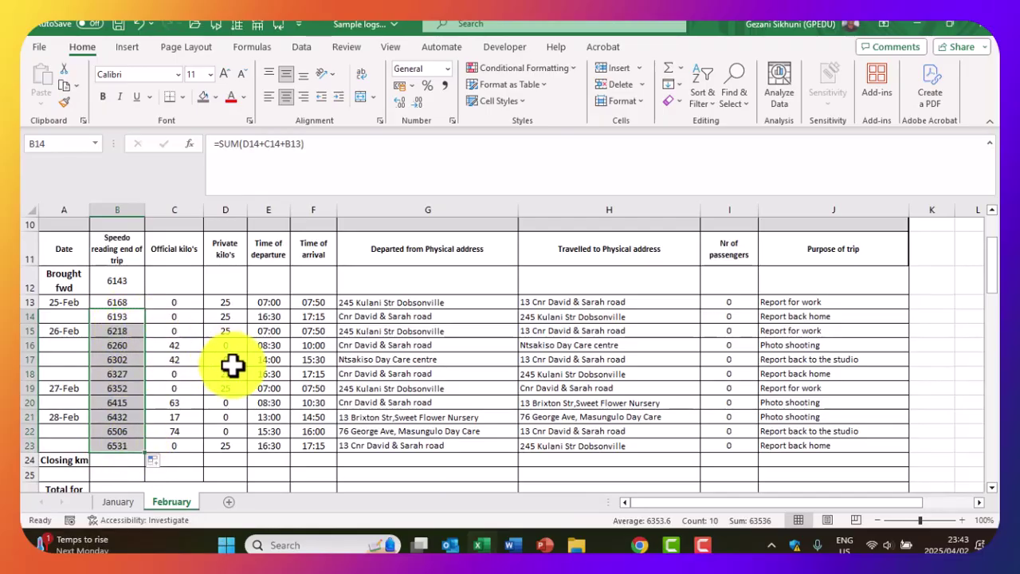
# Enter 6531 as the February closing kilometres in B24.
pyautogui.scroll(-1, 220, 360)
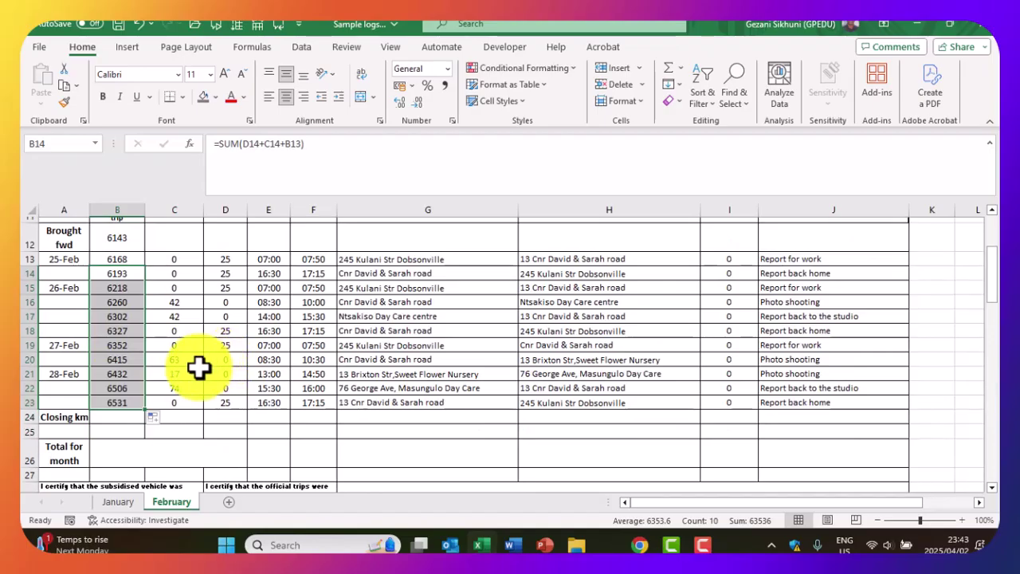
pyautogui.click(110, 416)
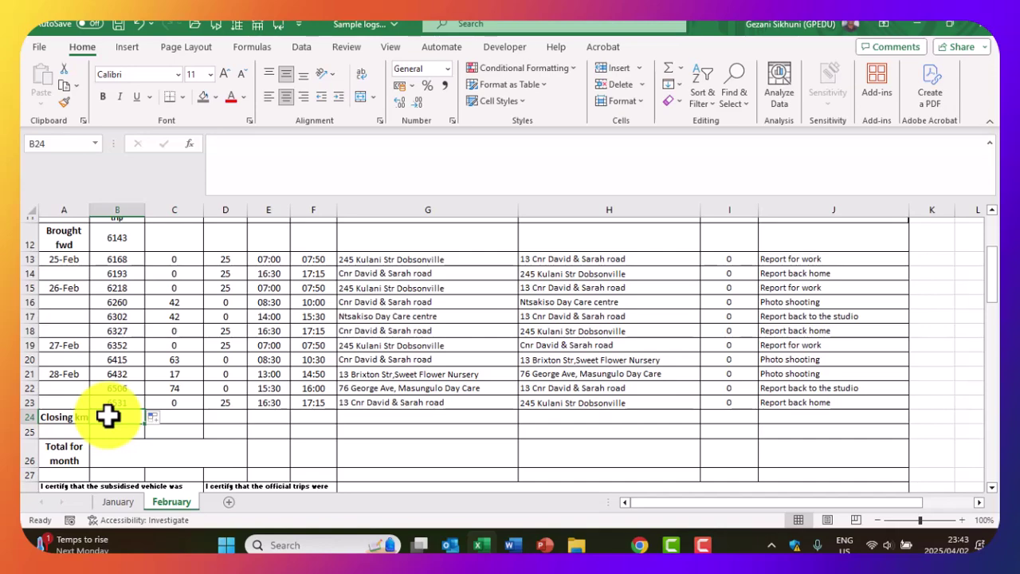
pyautogui.write('6531')
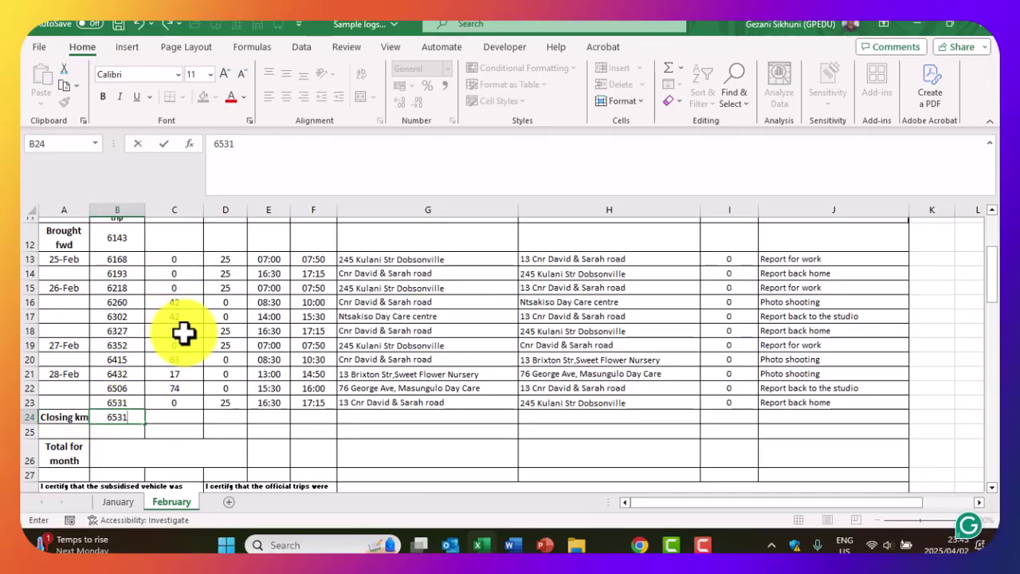
pyautogui.scroll(-1, 170, 429)
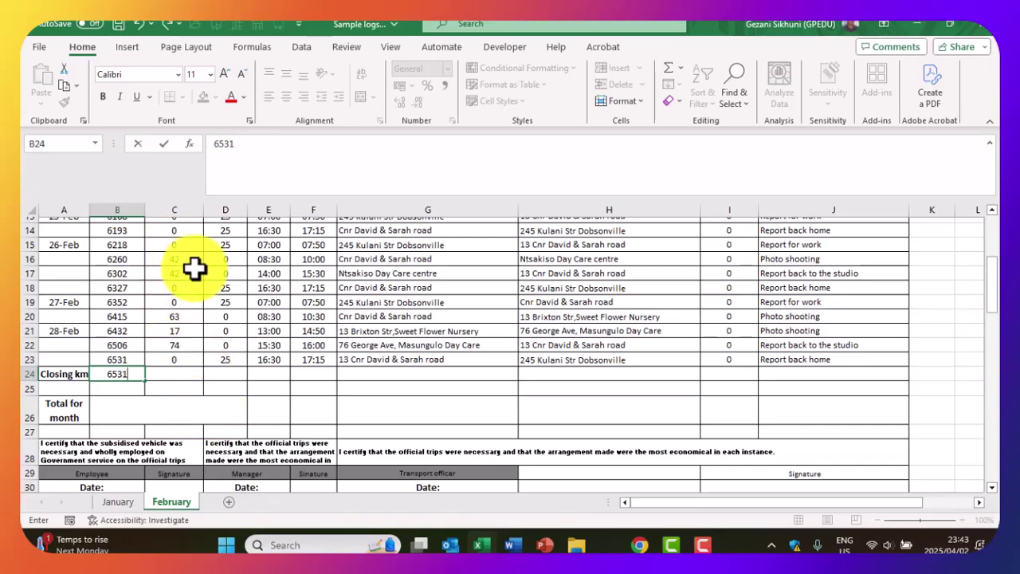
pyautogui.scroll(2, 198, 267)
pyautogui.click(170, 259)
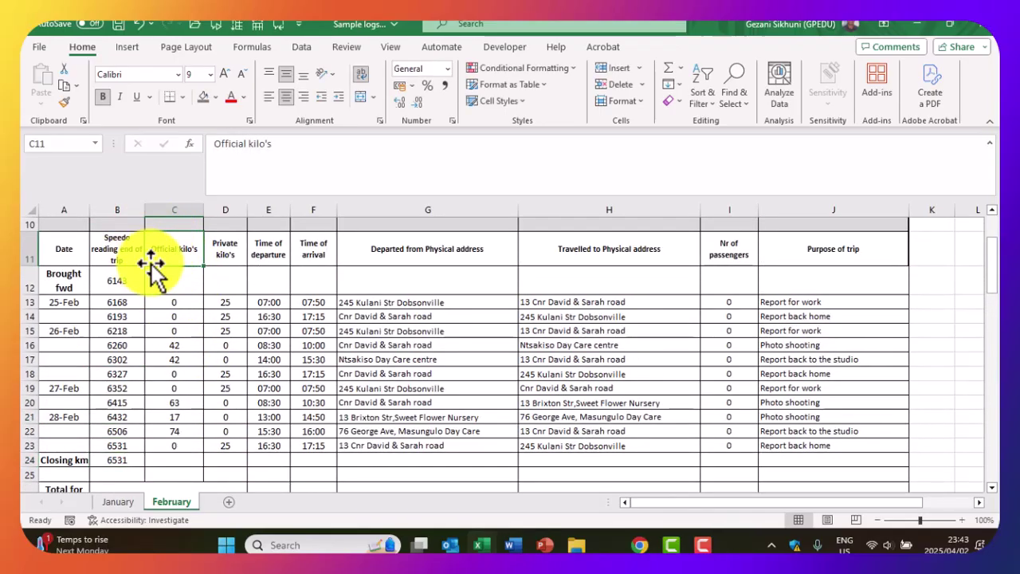
# Look over the official kilometres recorded for the February trips in C13:C23.
pyautogui.click(173, 301)
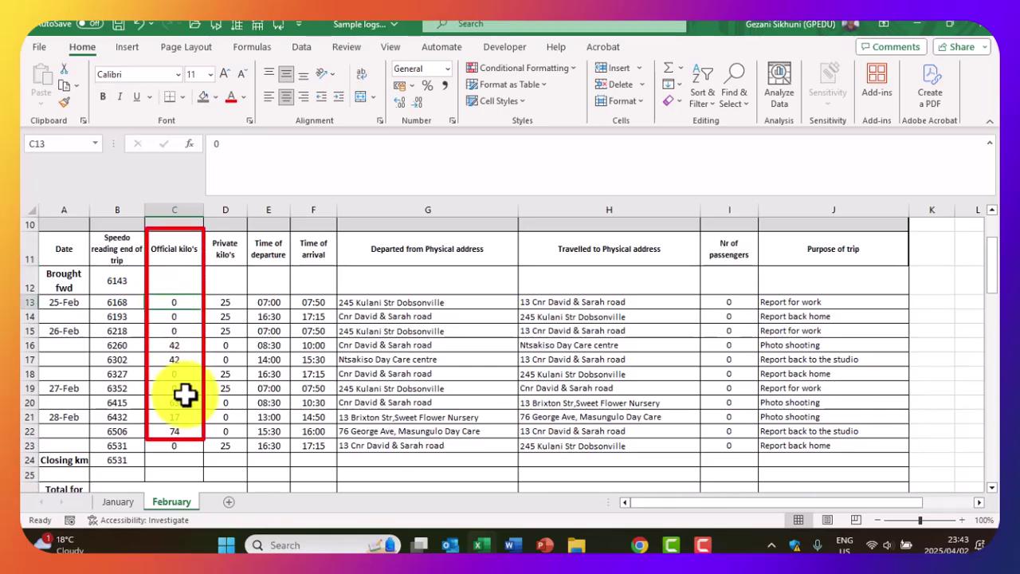
pyautogui.scroll(-1, 173, 390)
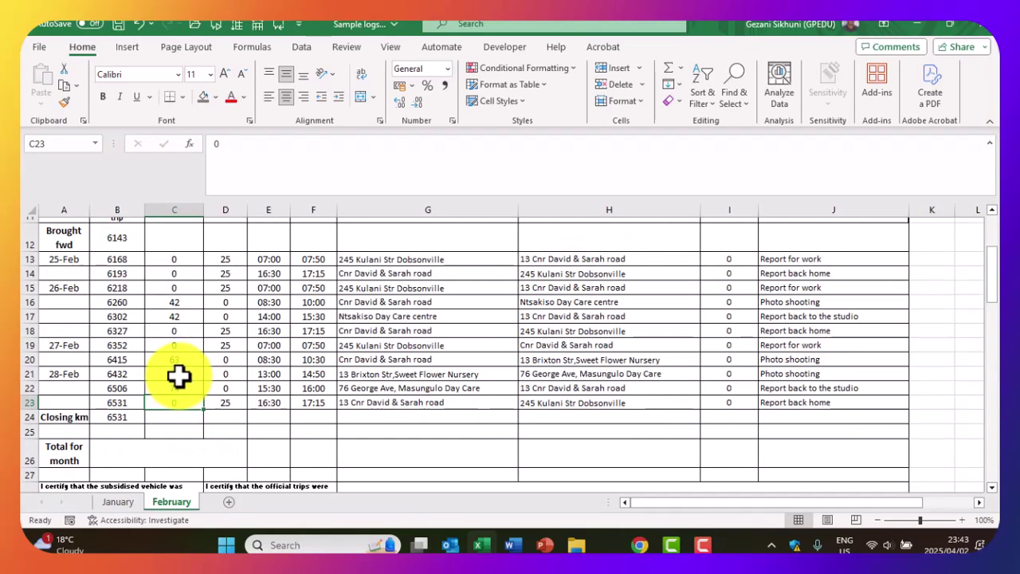
pyautogui.scroll(1, 165, 341)
pyautogui.scroll(1, 162, 334)
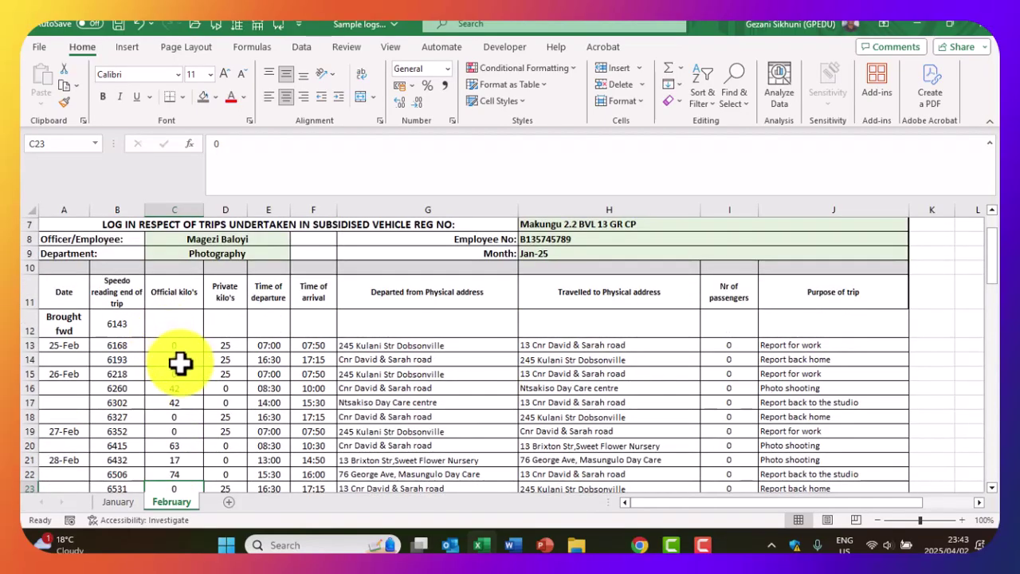
# Total the official kilometres of the February trips in C25 with =SUM(C13:C23).
pyautogui.scroll(-2, 177, 374)
pyautogui.click(175, 431)
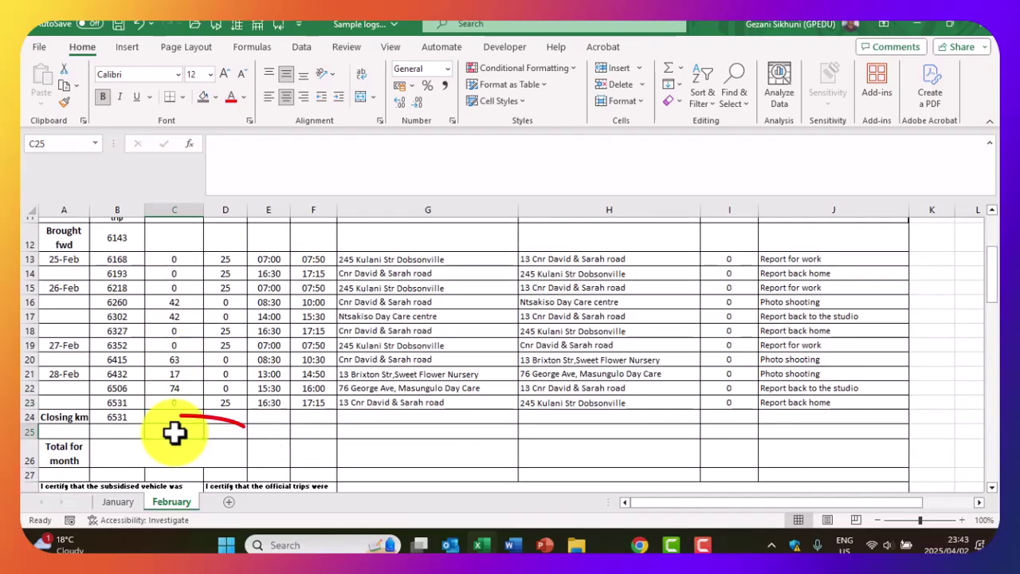
pyautogui.write('=')
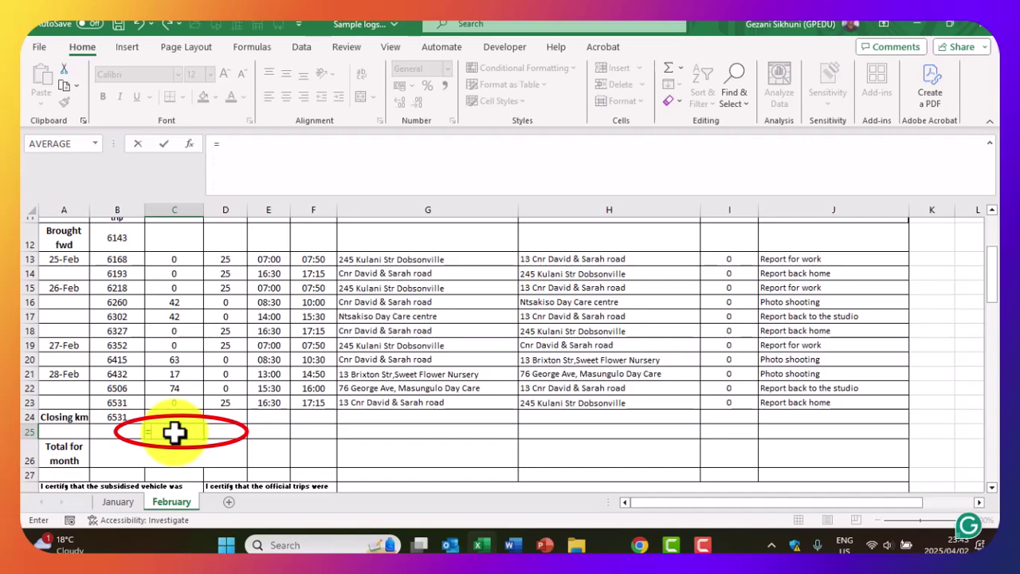
pyautogui.write('SUM')
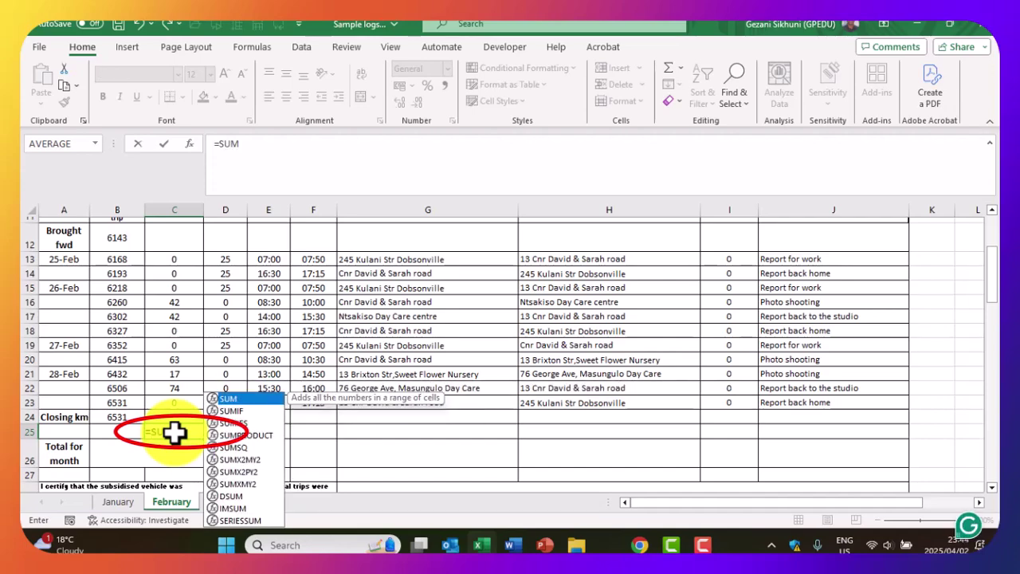
pyautogui.scroll(-1, 174, 431)
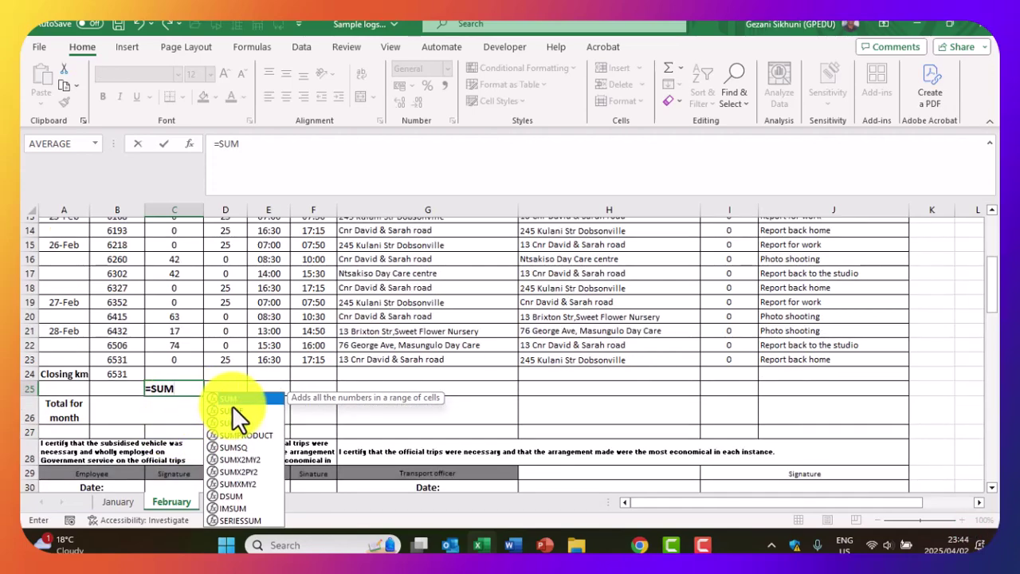
pyautogui.doubleClick(228, 397)
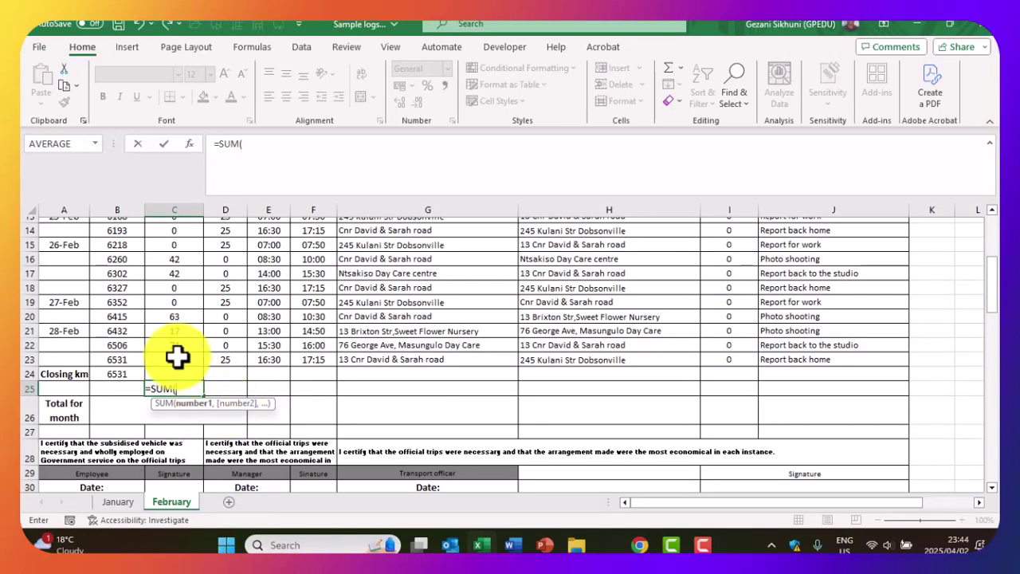
pyautogui.scroll(1, 164, 295)
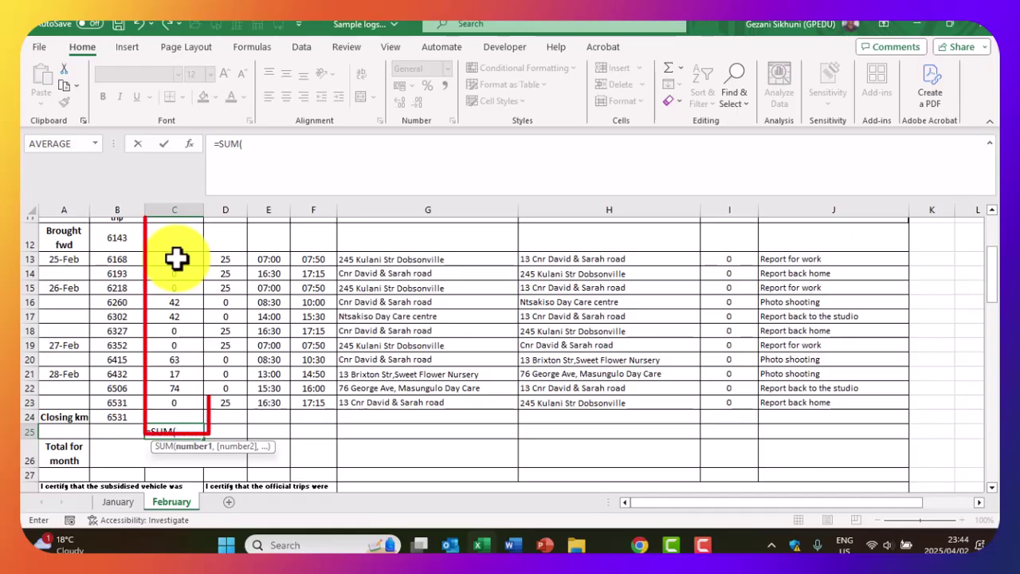
pyautogui.moveTo(175, 257)
pyautogui.mouseDown()
pyautogui.moveTo(200, 343)
pyautogui.moveTo(188, 402)
pyautogui.mouseUp()
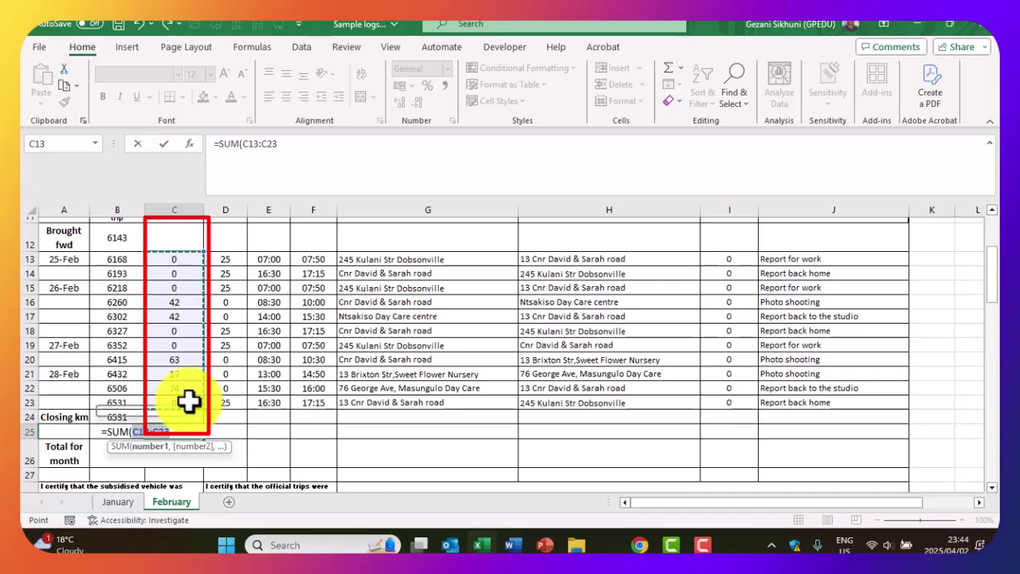
pyautogui.press('Return')
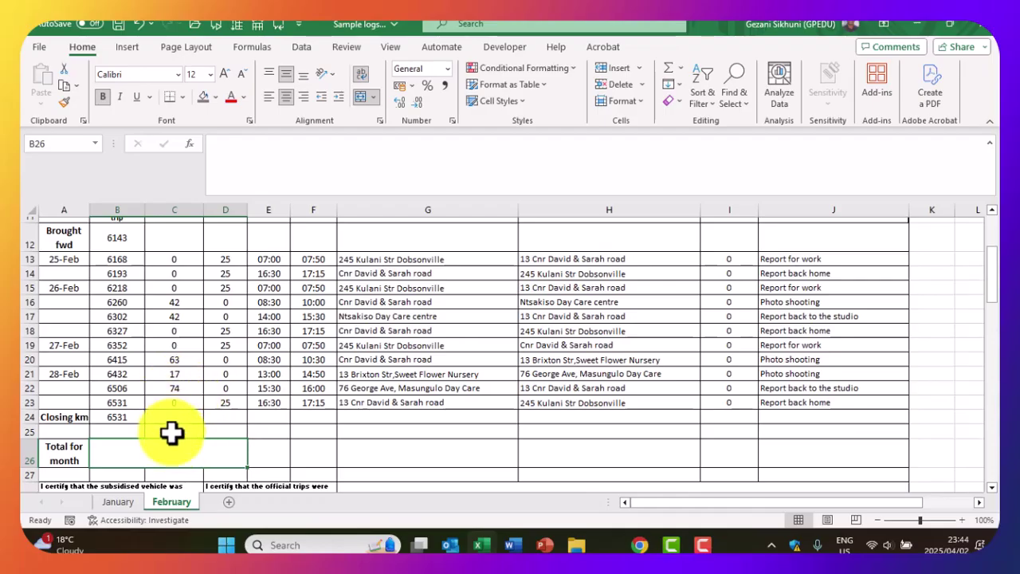
# Copy the official kilometres total formula from C25 to D25 to total the private kilometres.
pyautogui.click(170, 431)
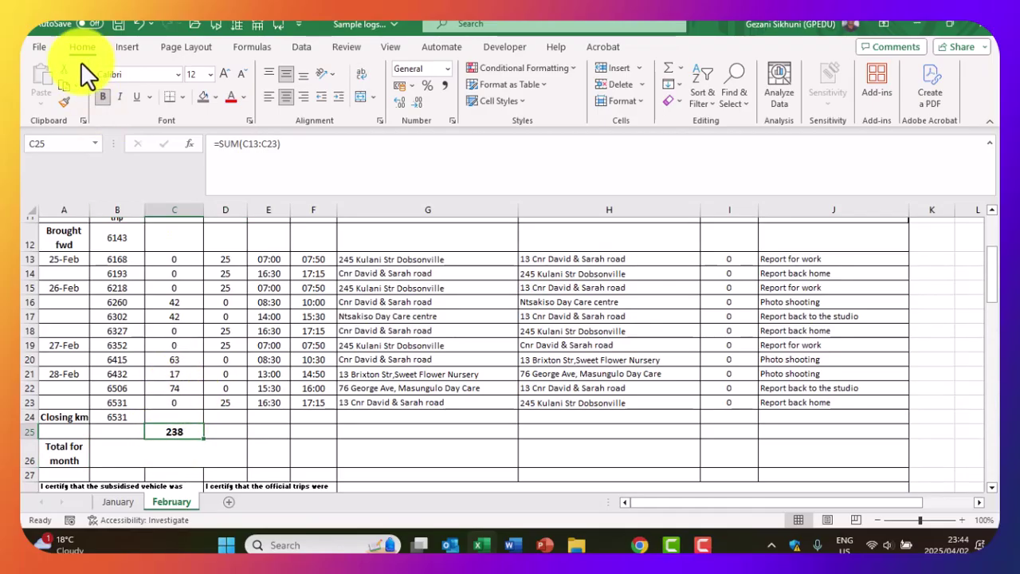
pyautogui.click(64, 85)
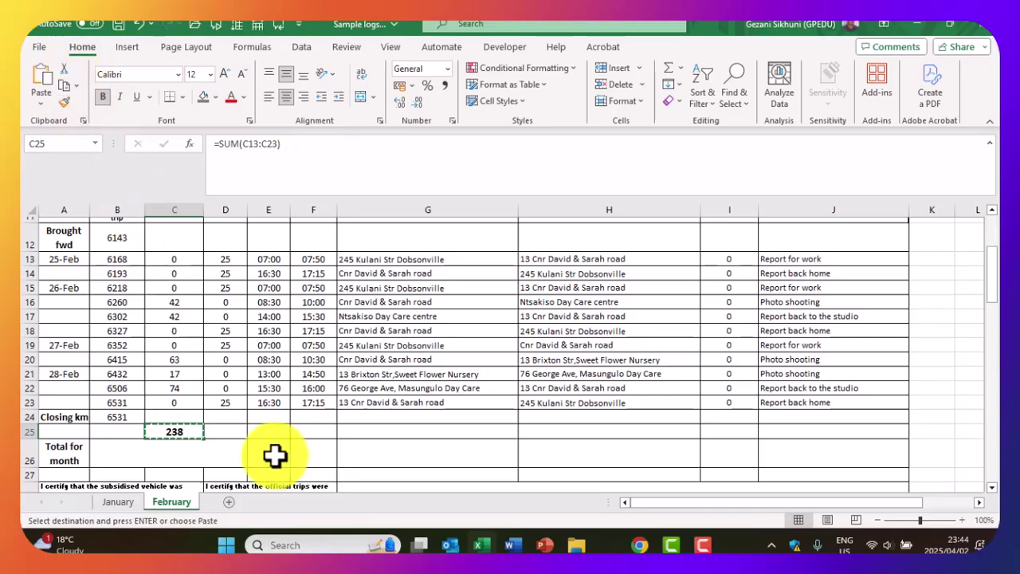
pyautogui.click(223, 434)
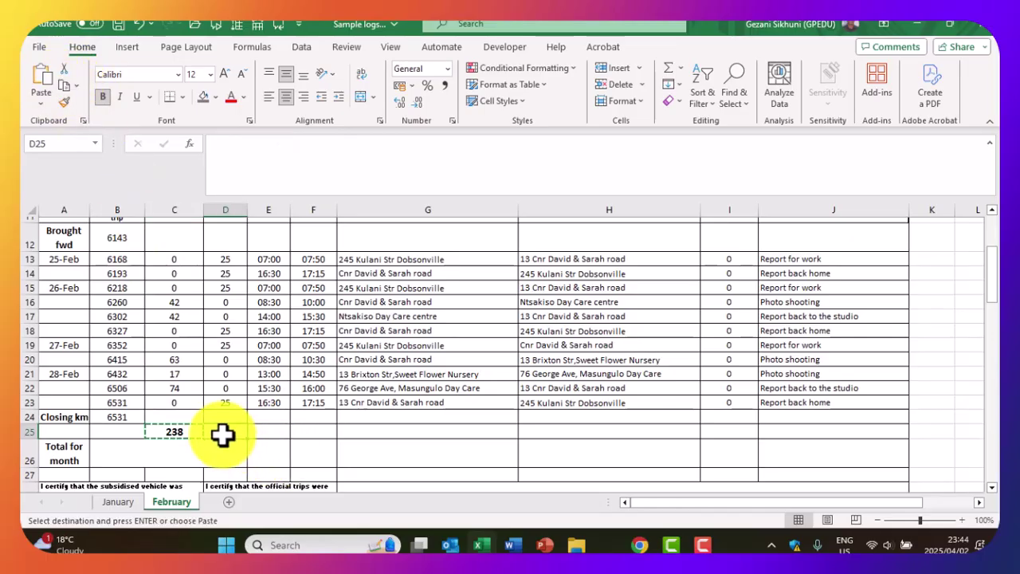
pyautogui.scroll(4, 209, 425)
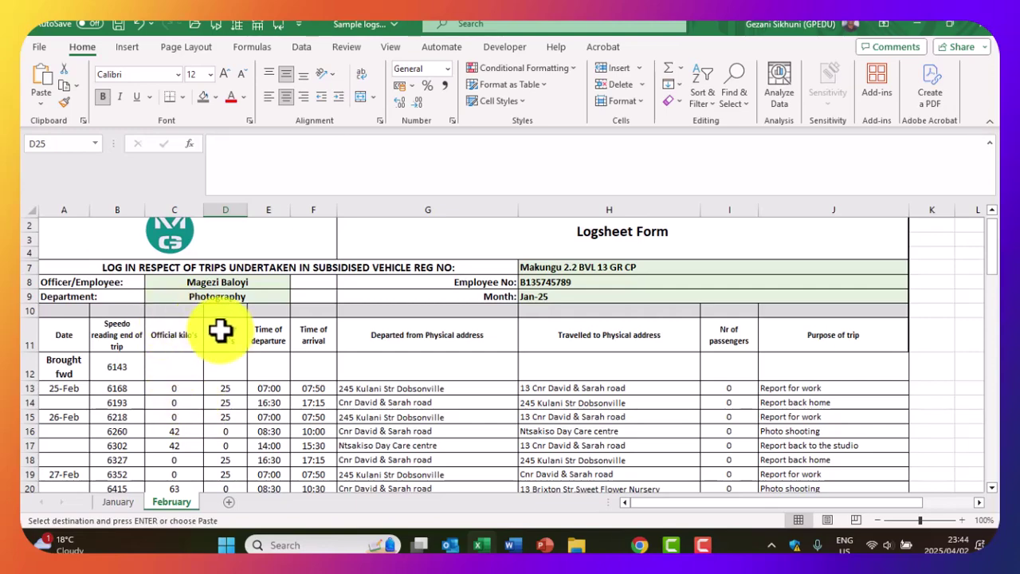
pyautogui.scroll(-3, 210, 412)
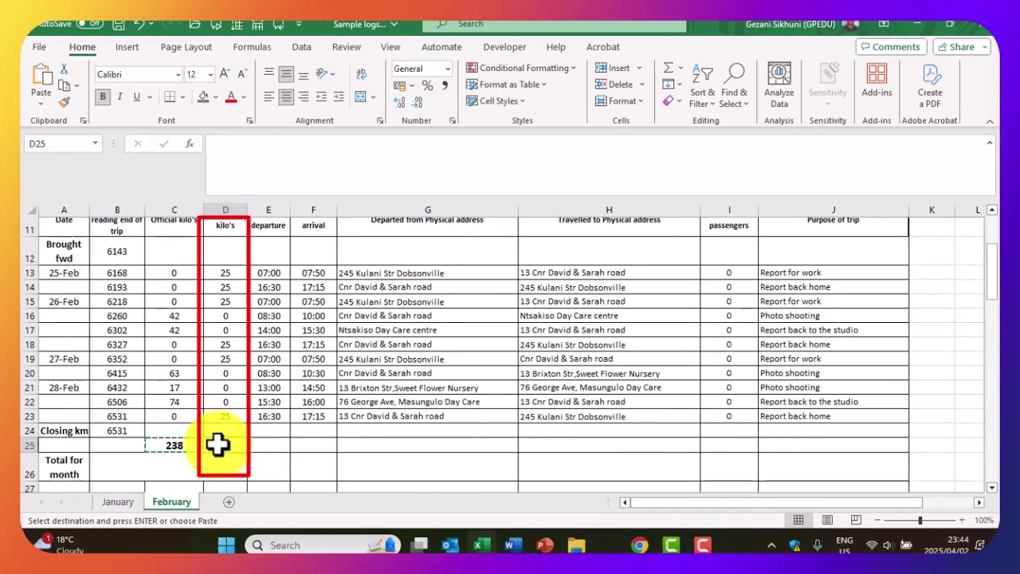
pyautogui.press('Return')
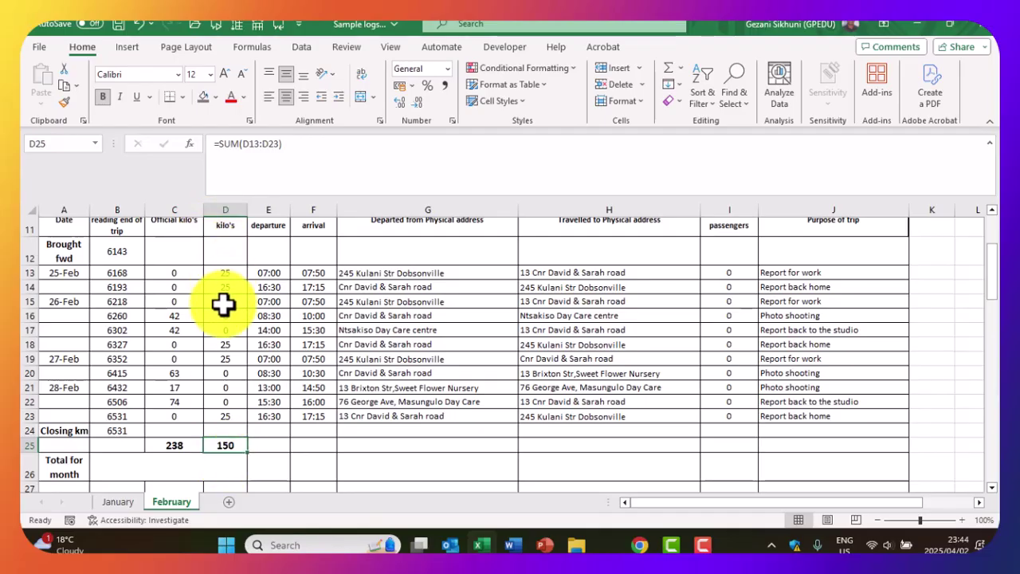
# Clear the official and private kilometre totals from C25 and D25.
pyautogui.click(177, 446)
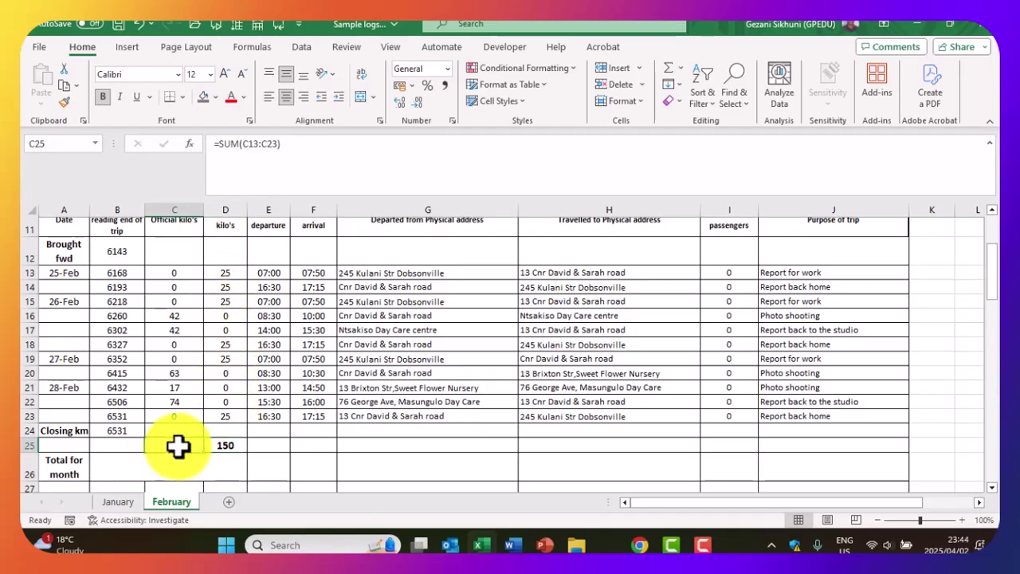
pyautogui.click(228, 449)
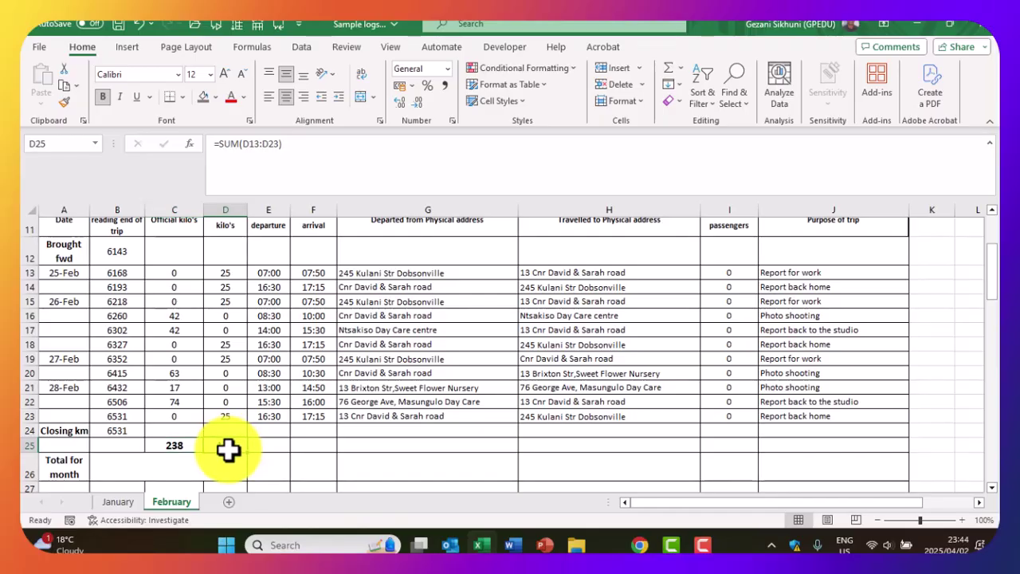
pyautogui.click(171, 446)
pyautogui.press('Delete')
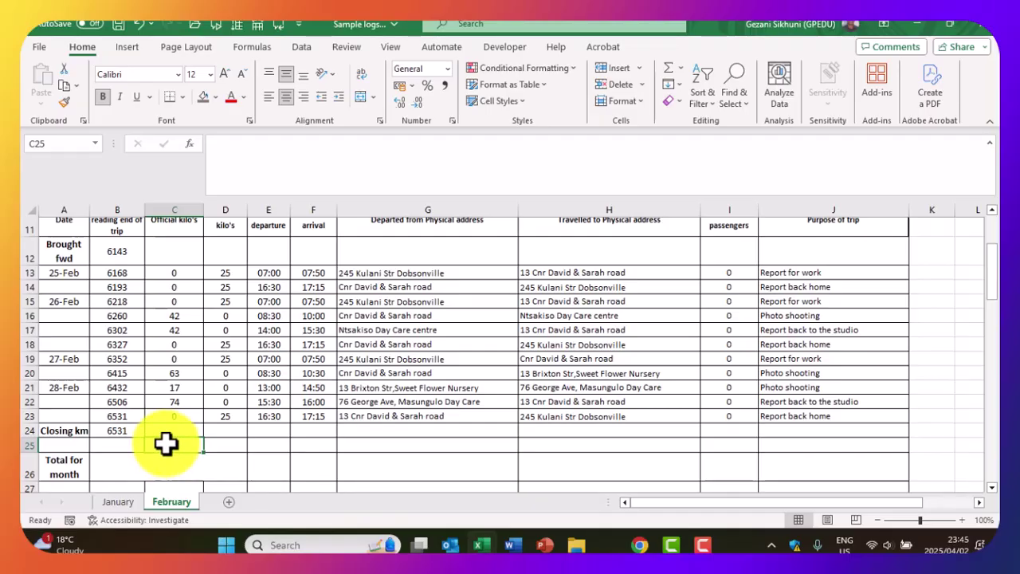
# Total the official kilometres in C25 with AutoSum, using =SUM(C13:C24).
pyautogui.click(250, 48)
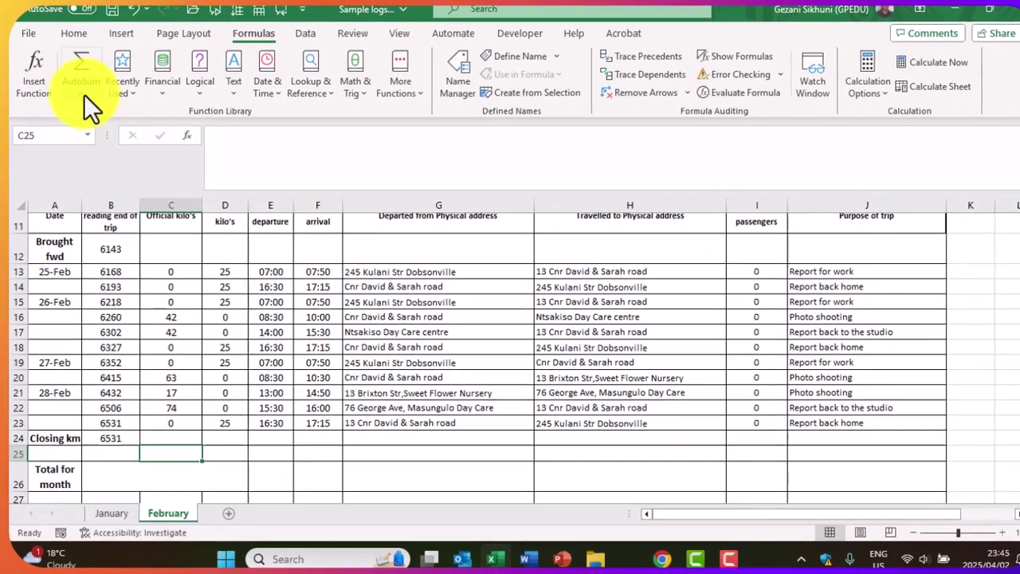
pyautogui.click(87, 98)
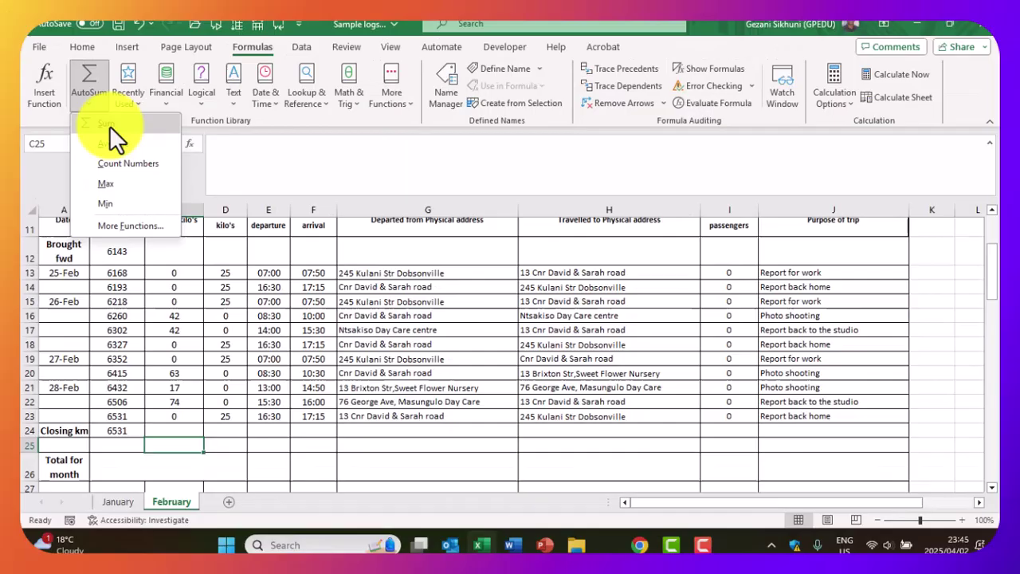
pyautogui.click(83, 88)
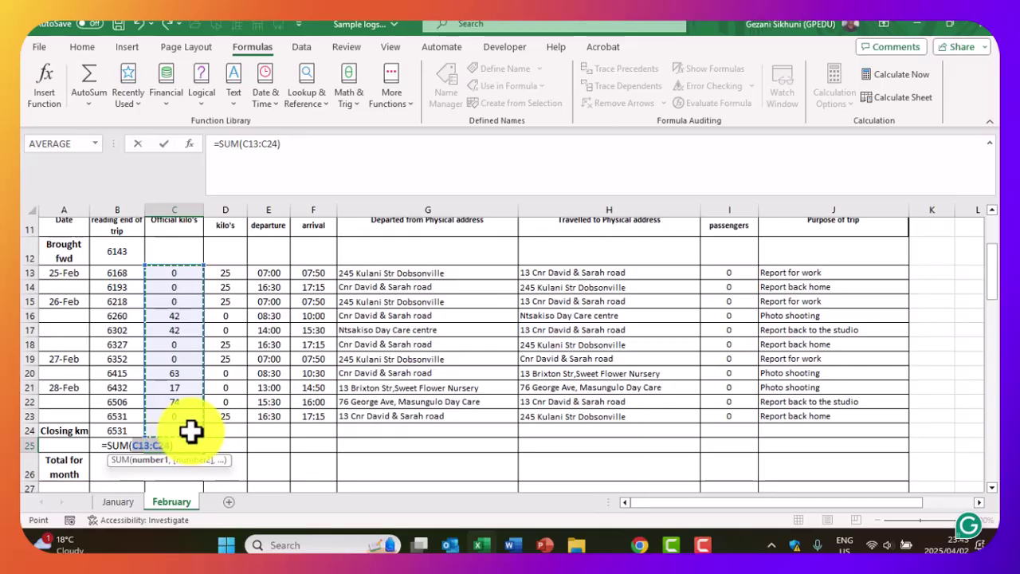
pyautogui.press('Return')
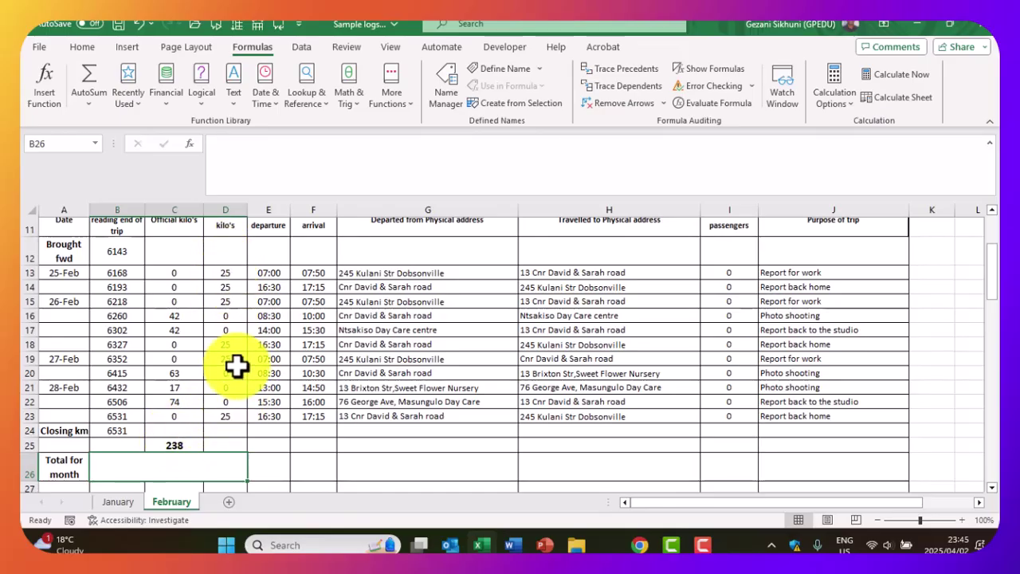
# Total the private kilometres in D25 with AutoSum, using =SUM(D13:D24).
pyautogui.click(221, 446)
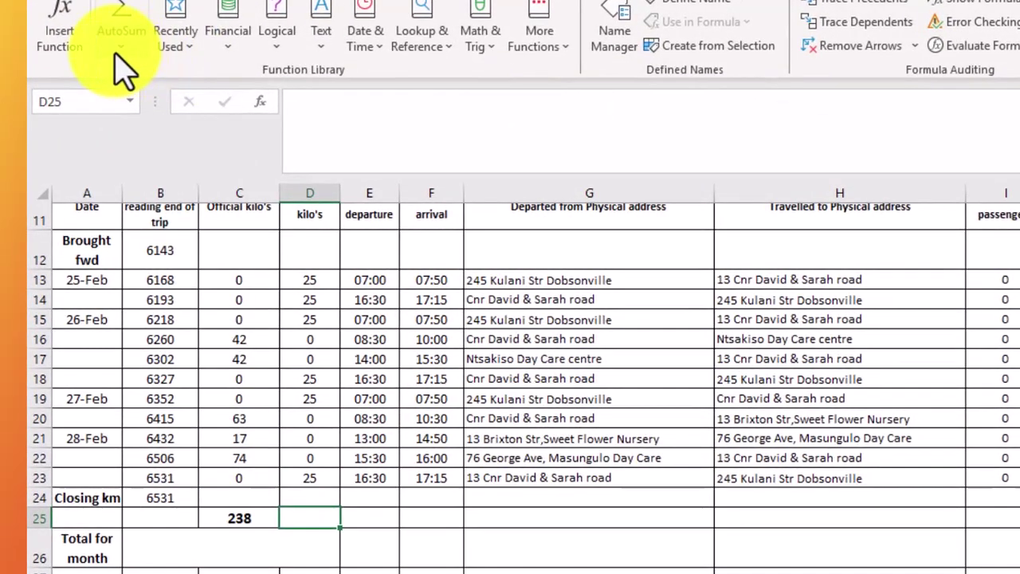
pyautogui.click(102, 80)
pyautogui.click(136, 76)
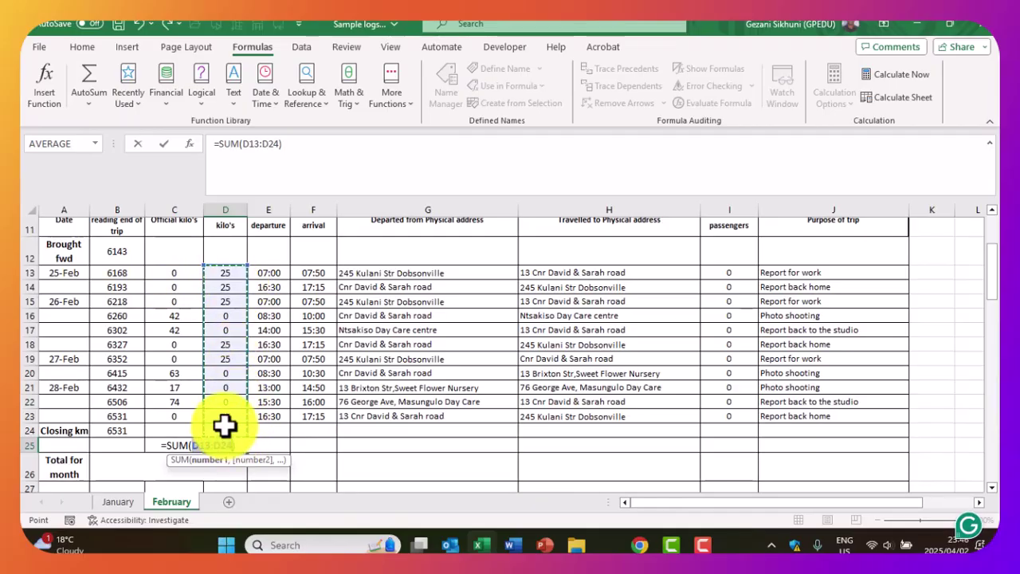
pyautogui.press('Return')
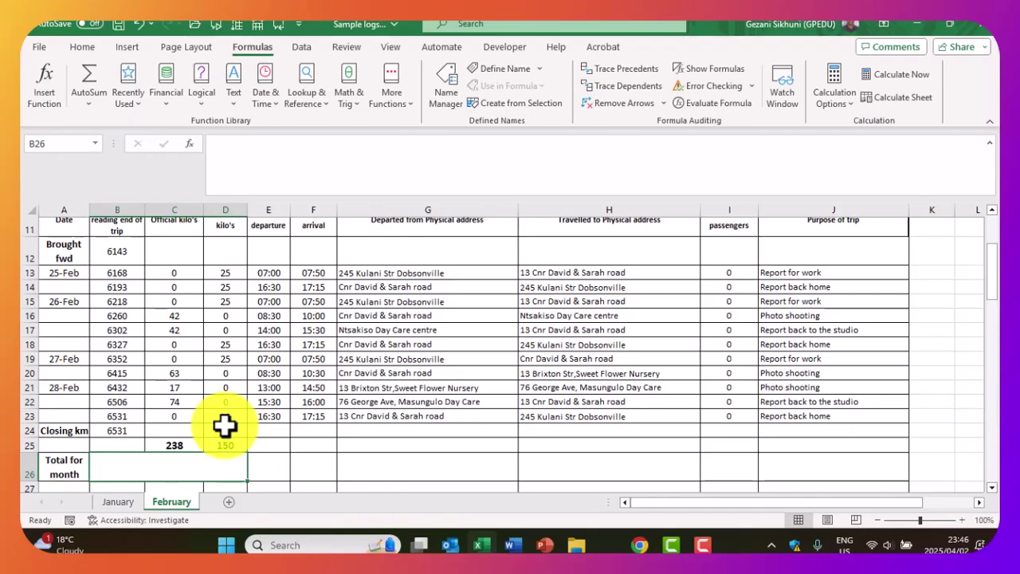
# Calculate the total for the month in the merged cell B26 by adding both kilometre totals with =SUM(C25+D25).
pyautogui.scroll(-2, 200, 433)
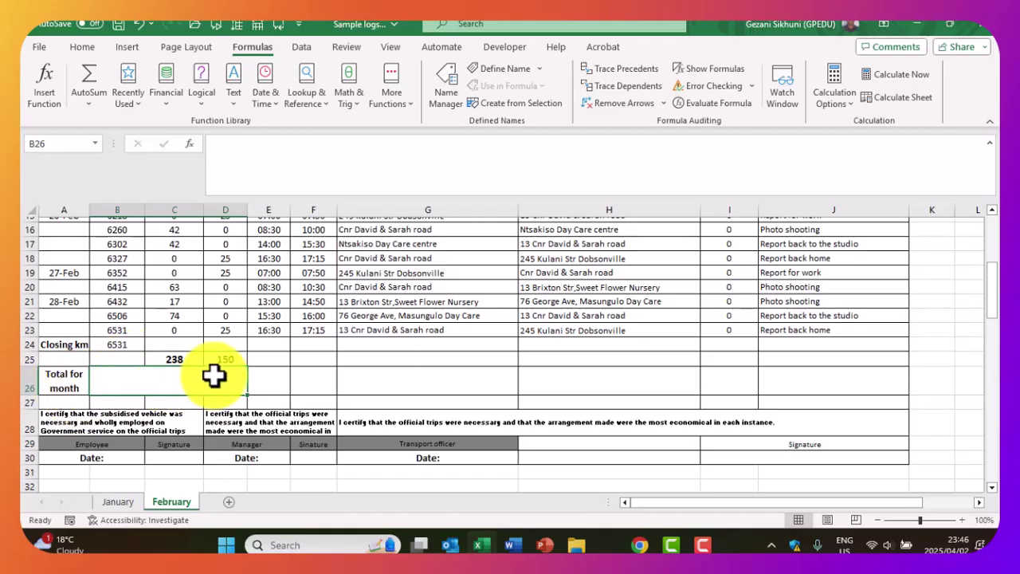
pyautogui.moveTo(202, 375)
pyautogui.mouseDown()
pyautogui.moveTo(170, 364)
pyautogui.moveTo(227, 372)
pyautogui.moveTo(247, 331)
pyautogui.mouseUp()
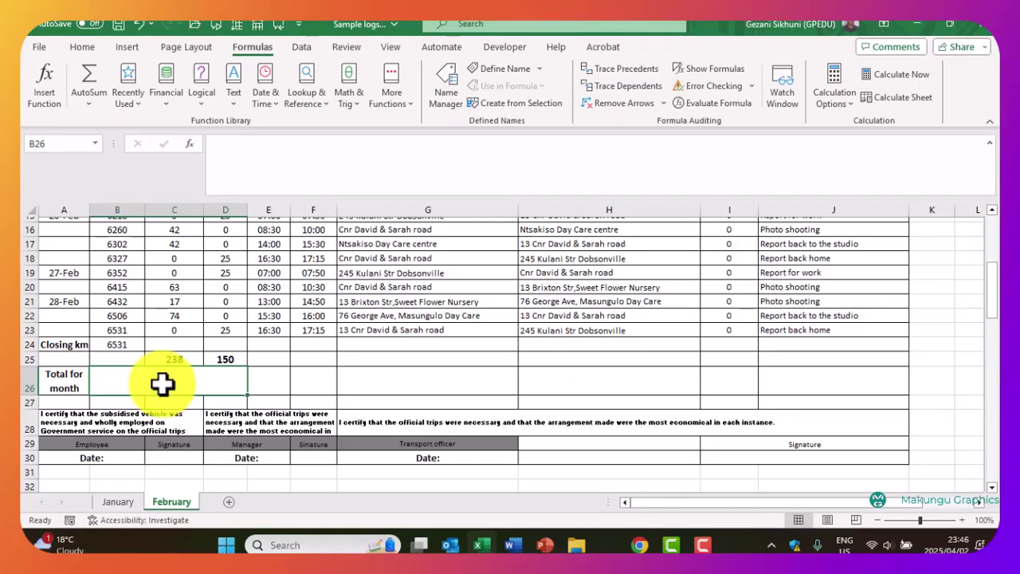
pyautogui.write('=')
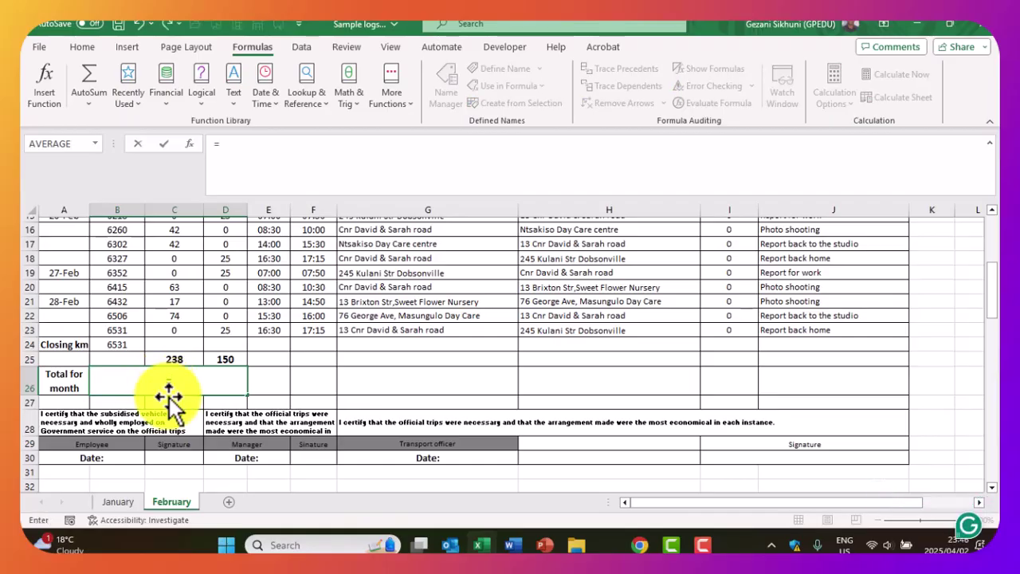
pyautogui.write('SUM')
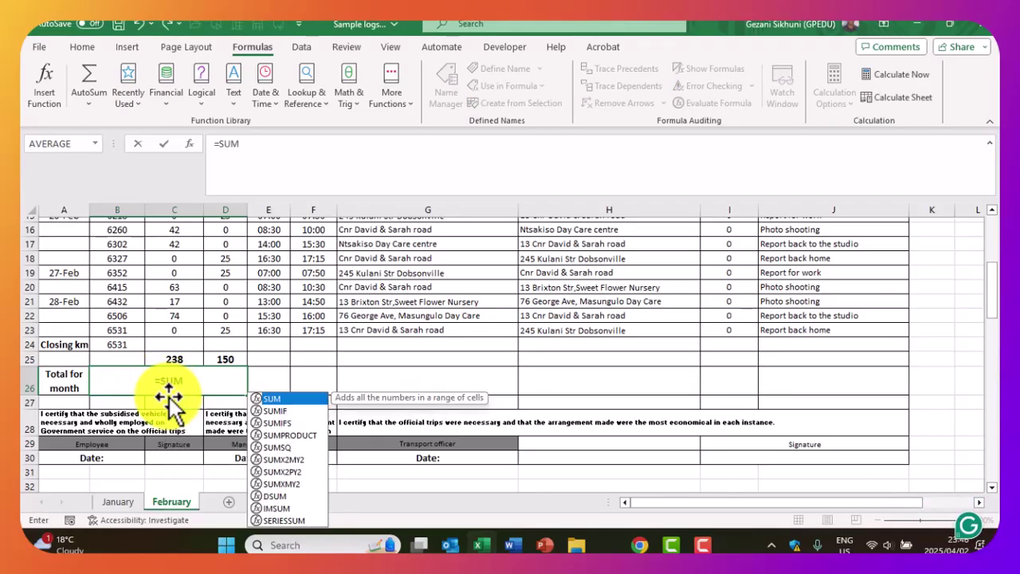
pyautogui.doubleClick(269, 397)
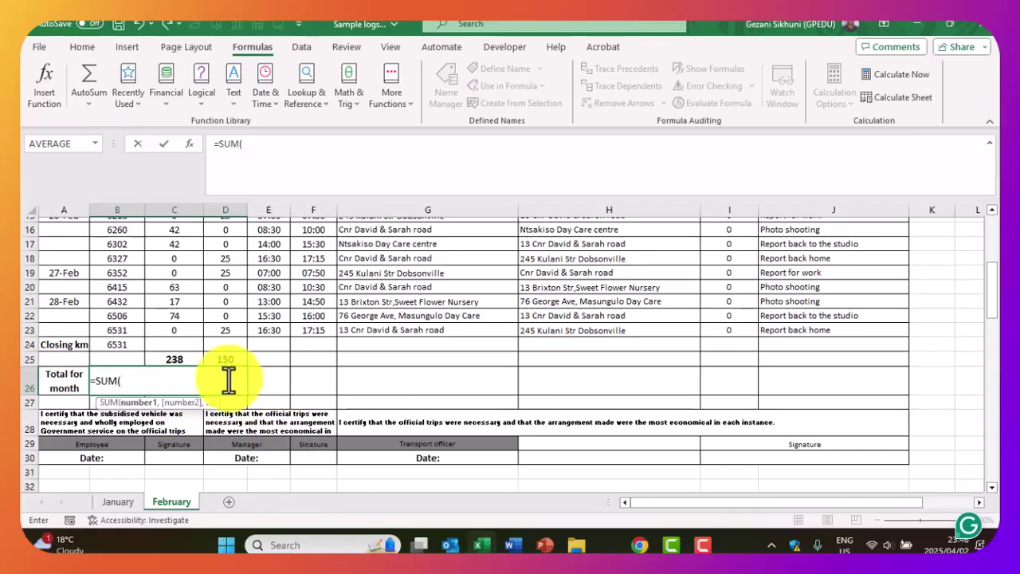
pyautogui.click(175, 362)
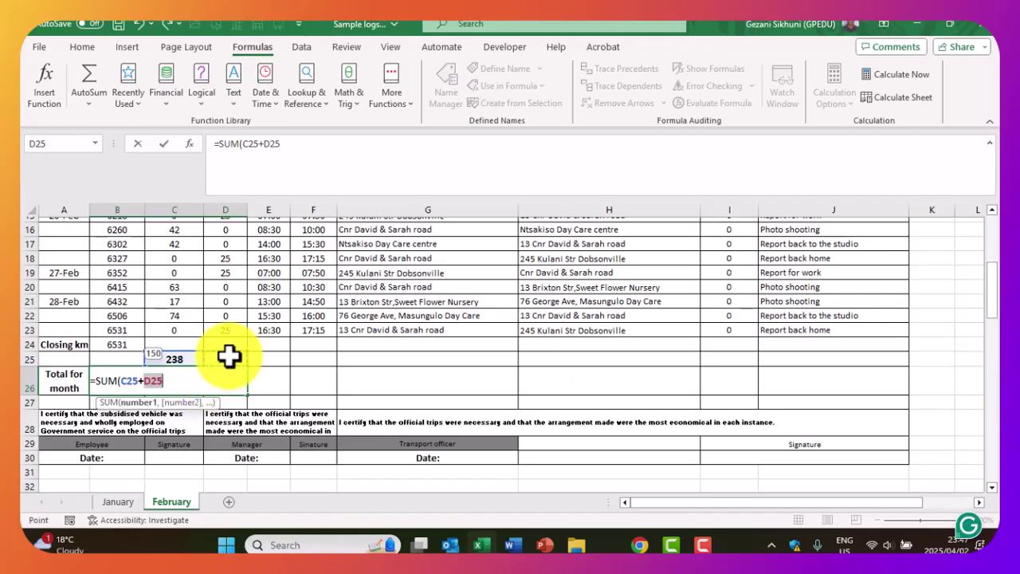
pyautogui.press('Return')
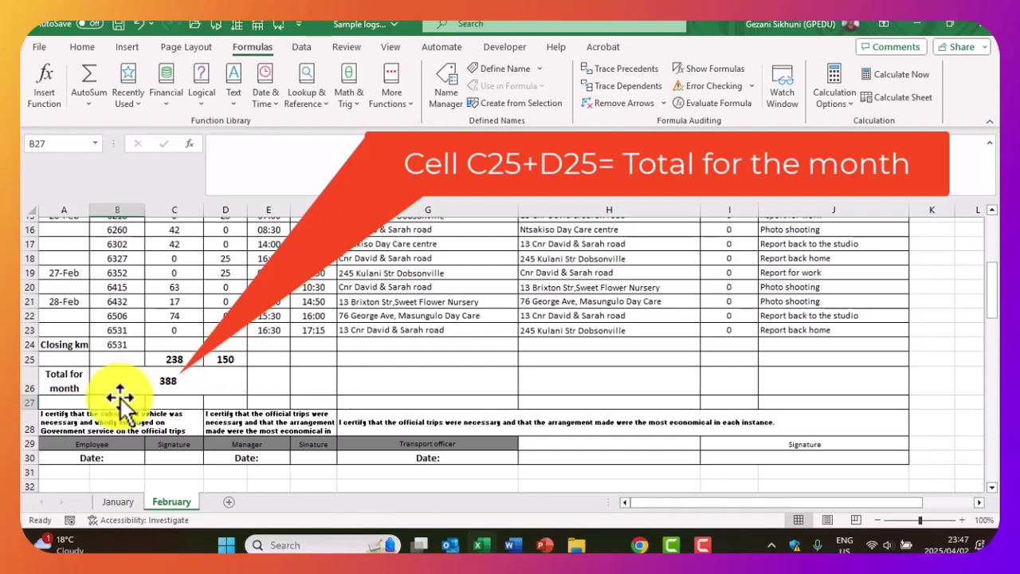
# Review the total formulas in C25 and D25 and look over the February logsheet from its header to the signature section.
pyautogui.click(178, 360)
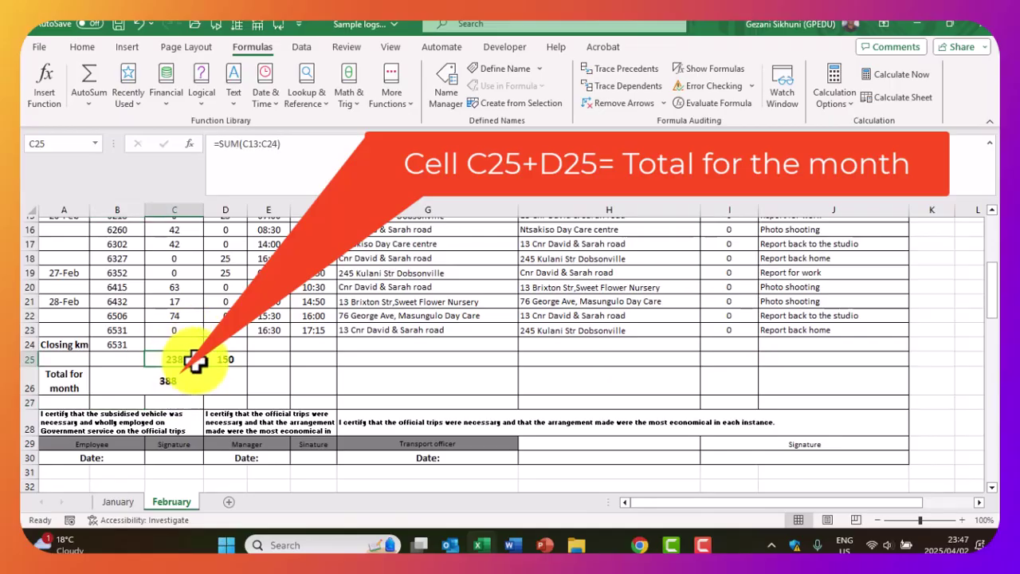
pyautogui.click(230, 359)
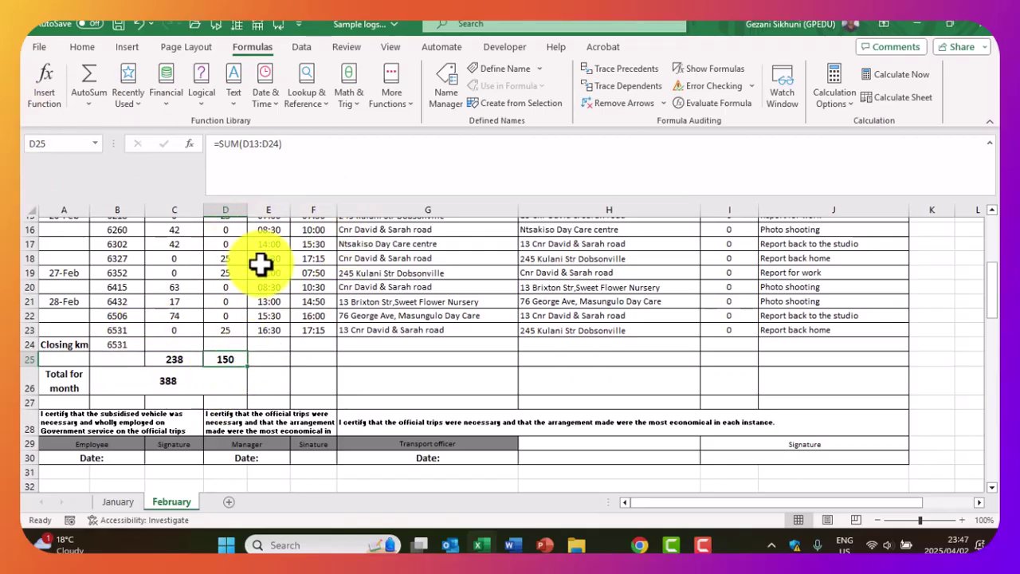
pyautogui.scroll(-1, 264, 273)
pyautogui.scroll(2, 264, 273)
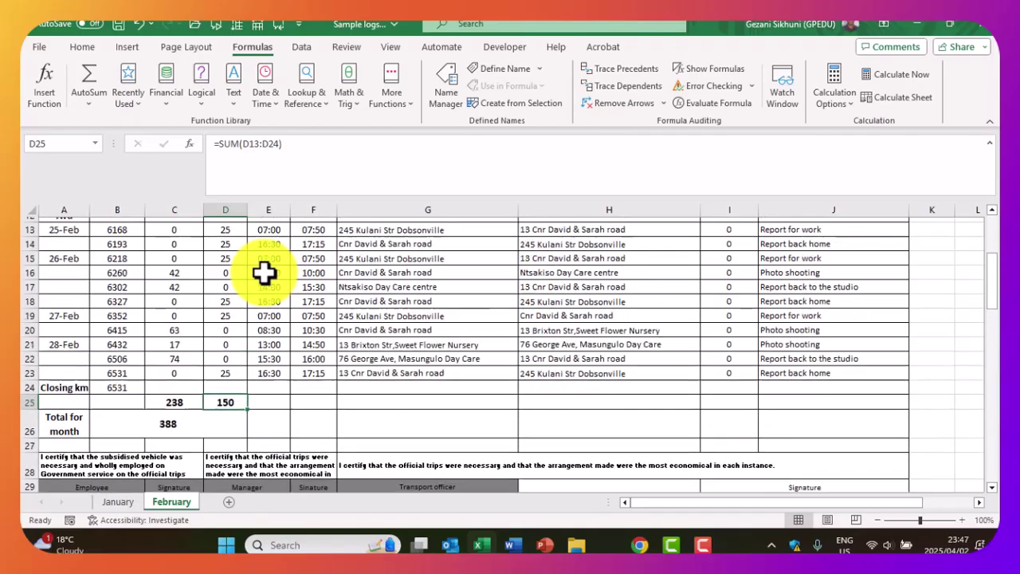
pyautogui.scroll(-1, 264, 273)
pyautogui.scroll(5, 262, 273)
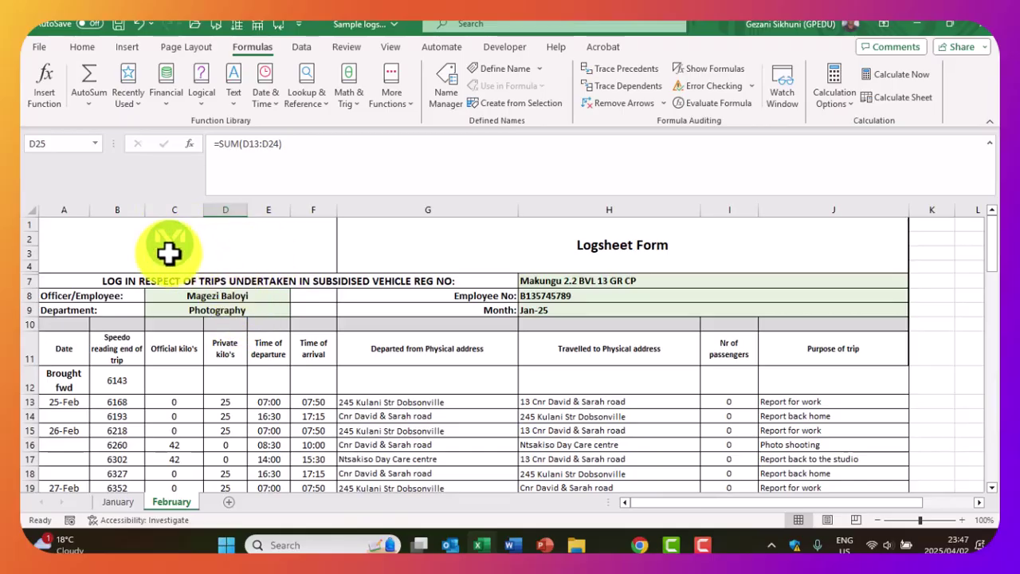
pyautogui.scroll(-5, 366, 291)
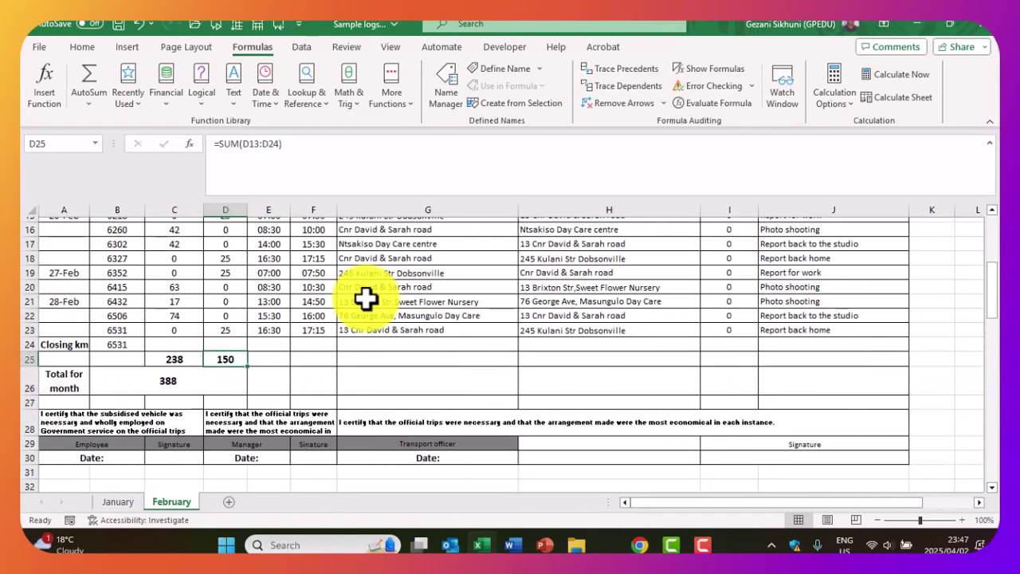
pyautogui.scroll(-1, 365, 298)
pyautogui.scroll(5, 360, 294)
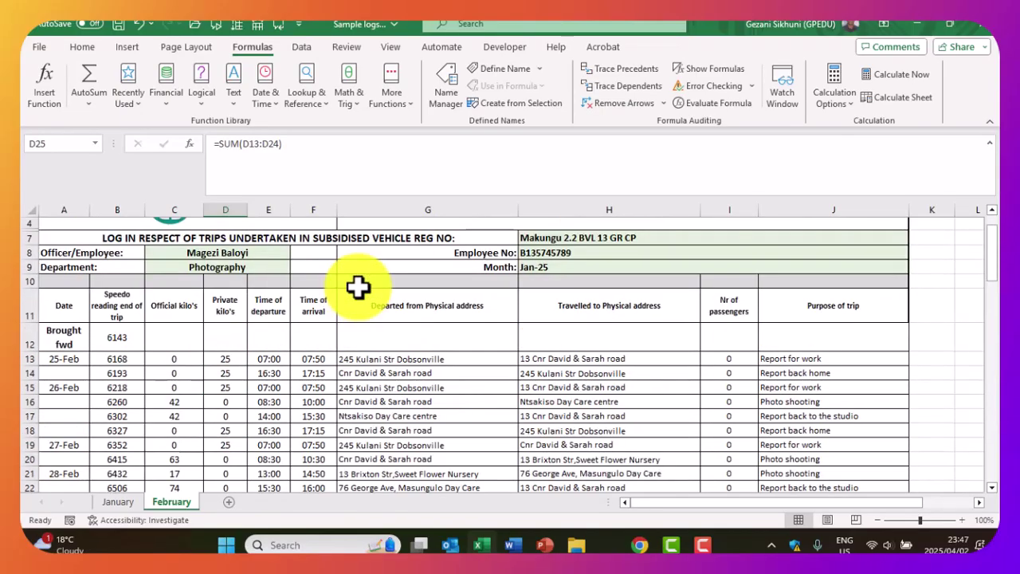
pyautogui.scroll(-2, 357, 295)
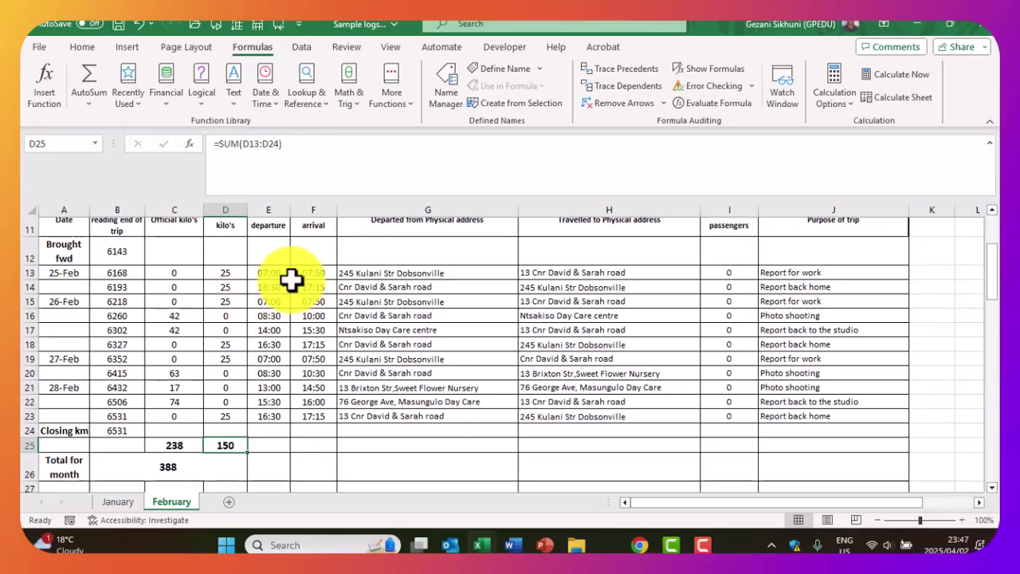
pyautogui.scroll(4, 292, 278)
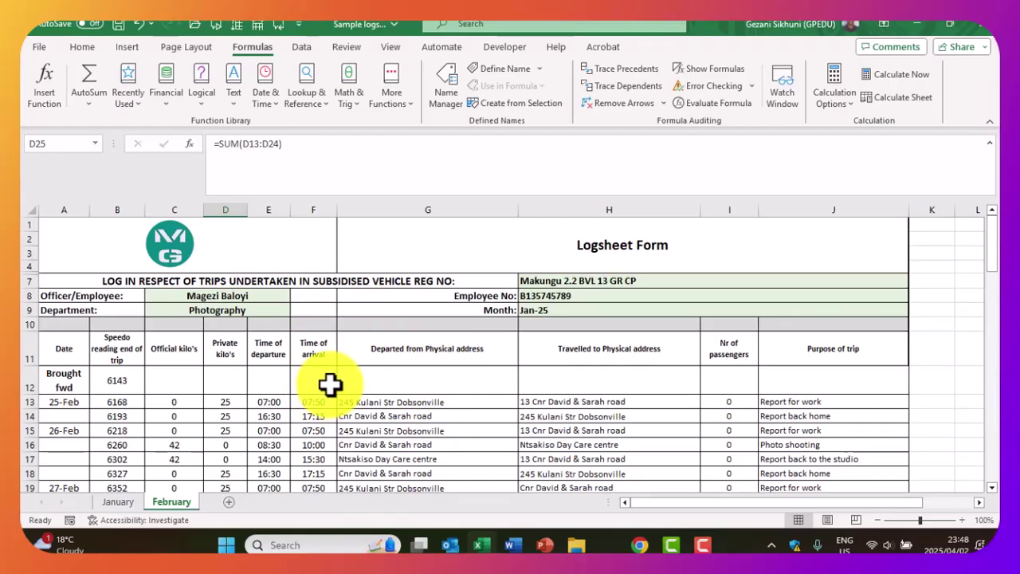
pyautogui.scroll(-4, 347, 359)
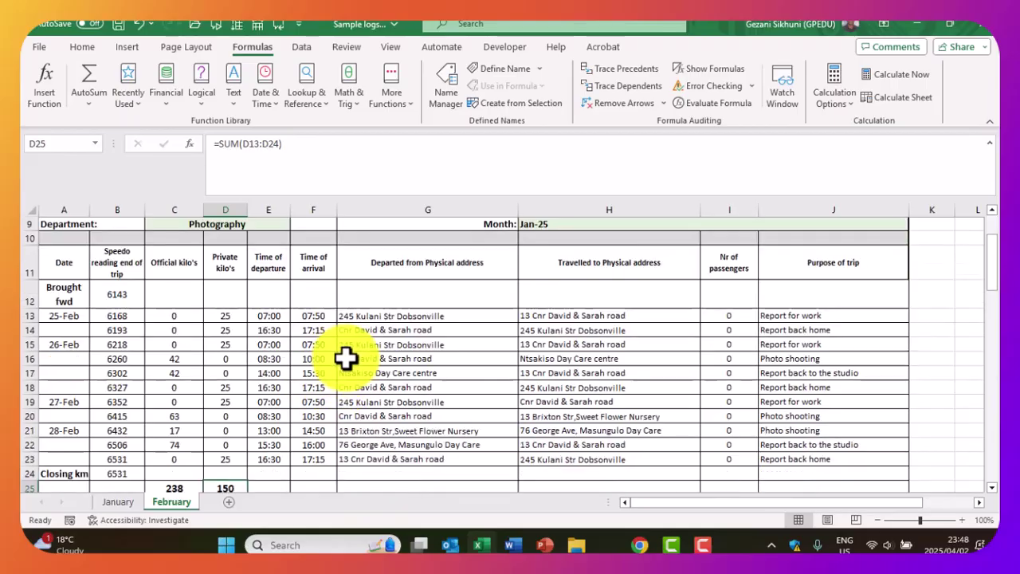